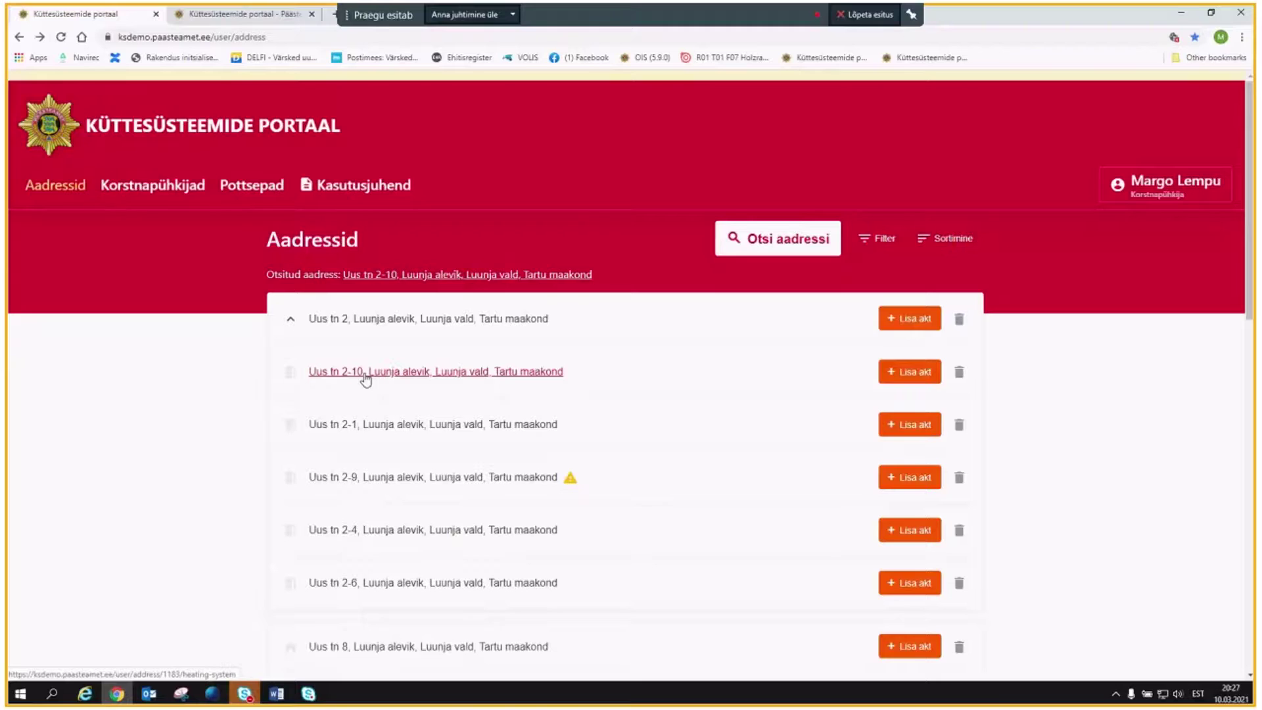
click(366, 376)
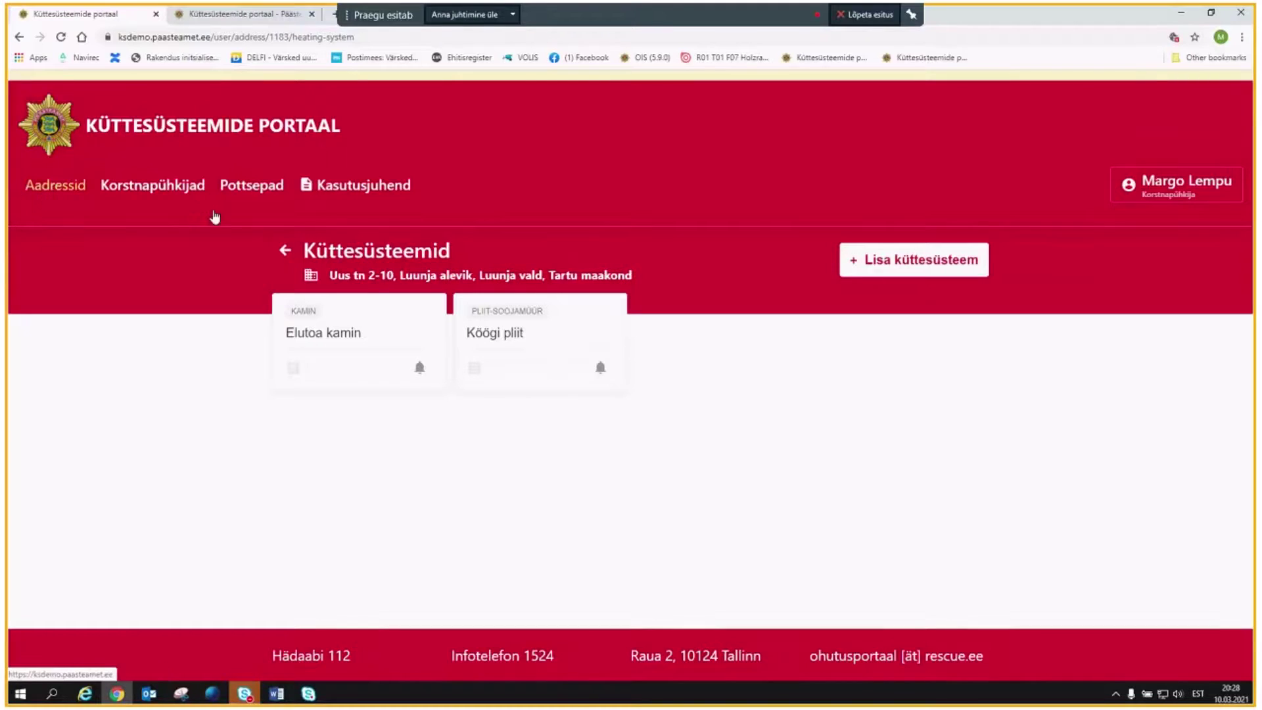
click(285, 250)
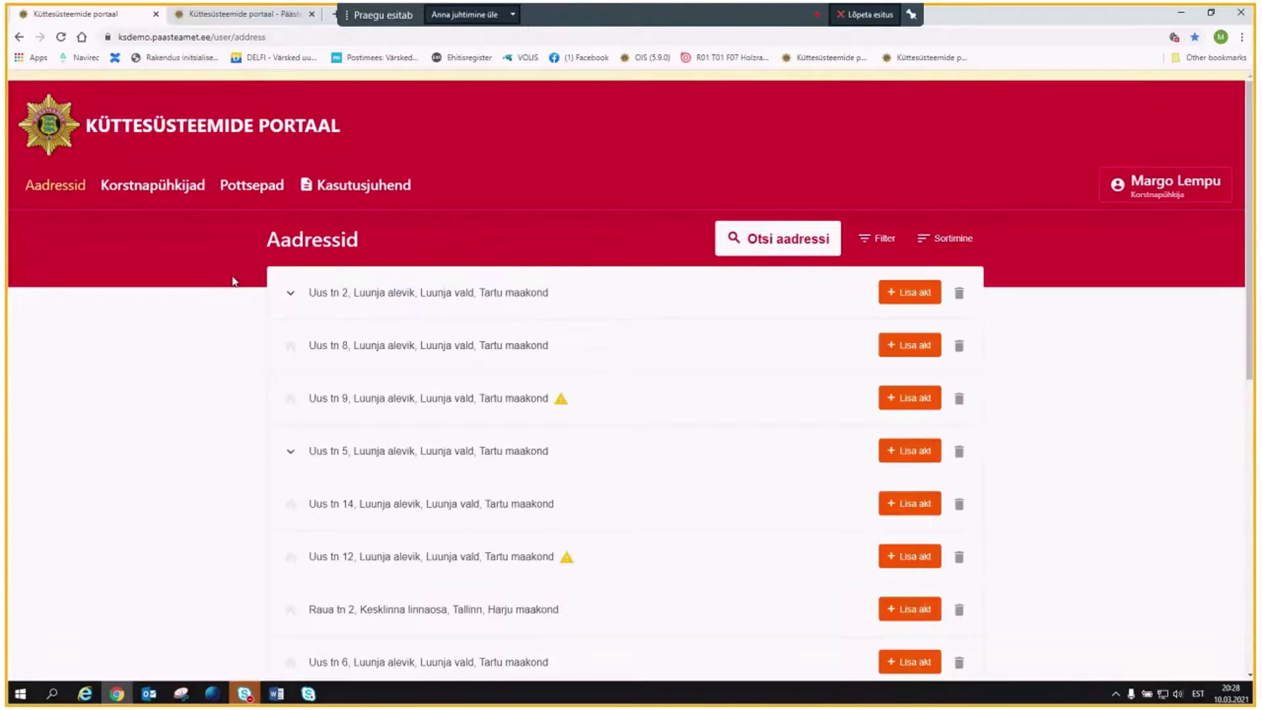
click(290, 293)
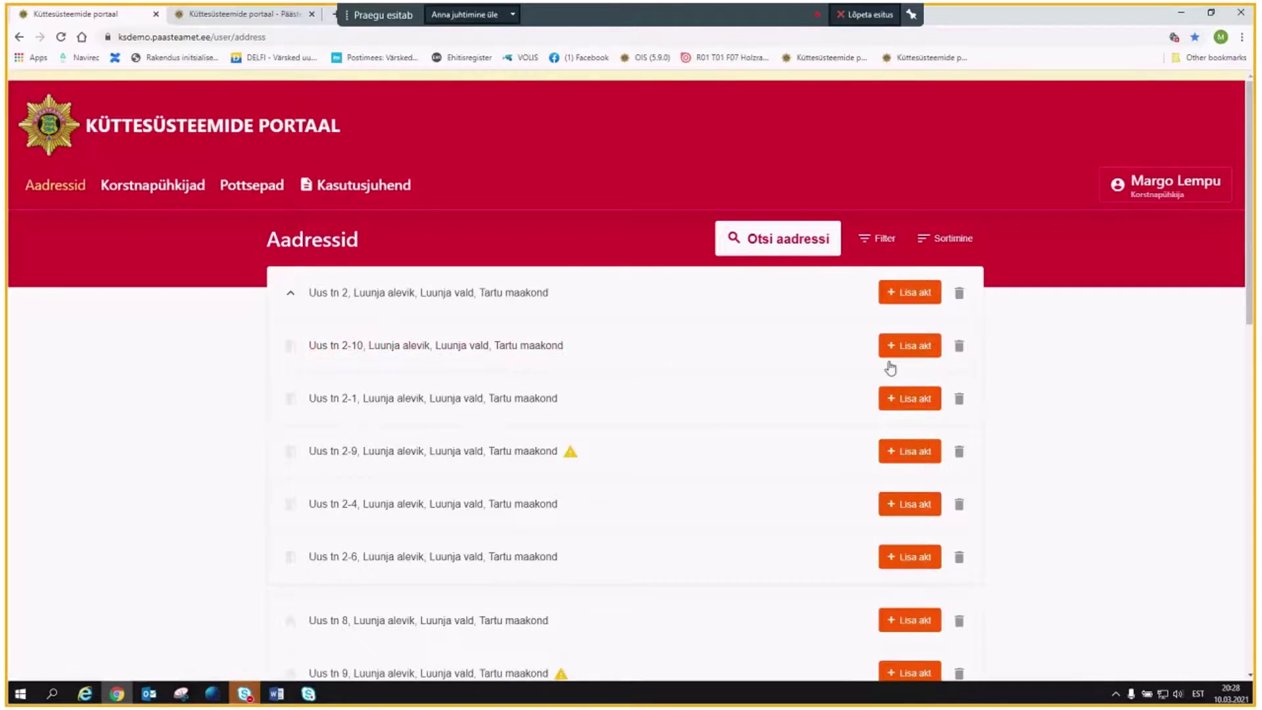
click(922, 353)
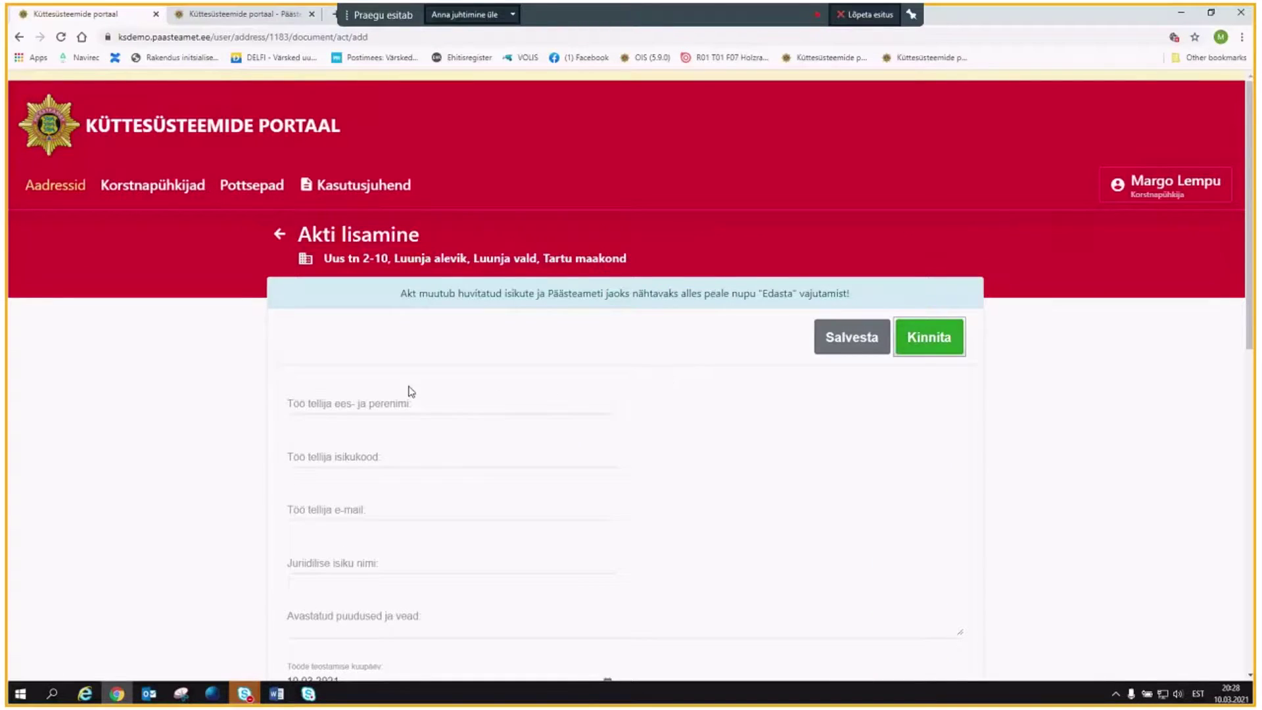
scroll(408, 391, down, 2)
scroll(392, 328, up, 1)
Enter the client's full name and personal ID code in the Töö tellija fields.
click(364, 334)
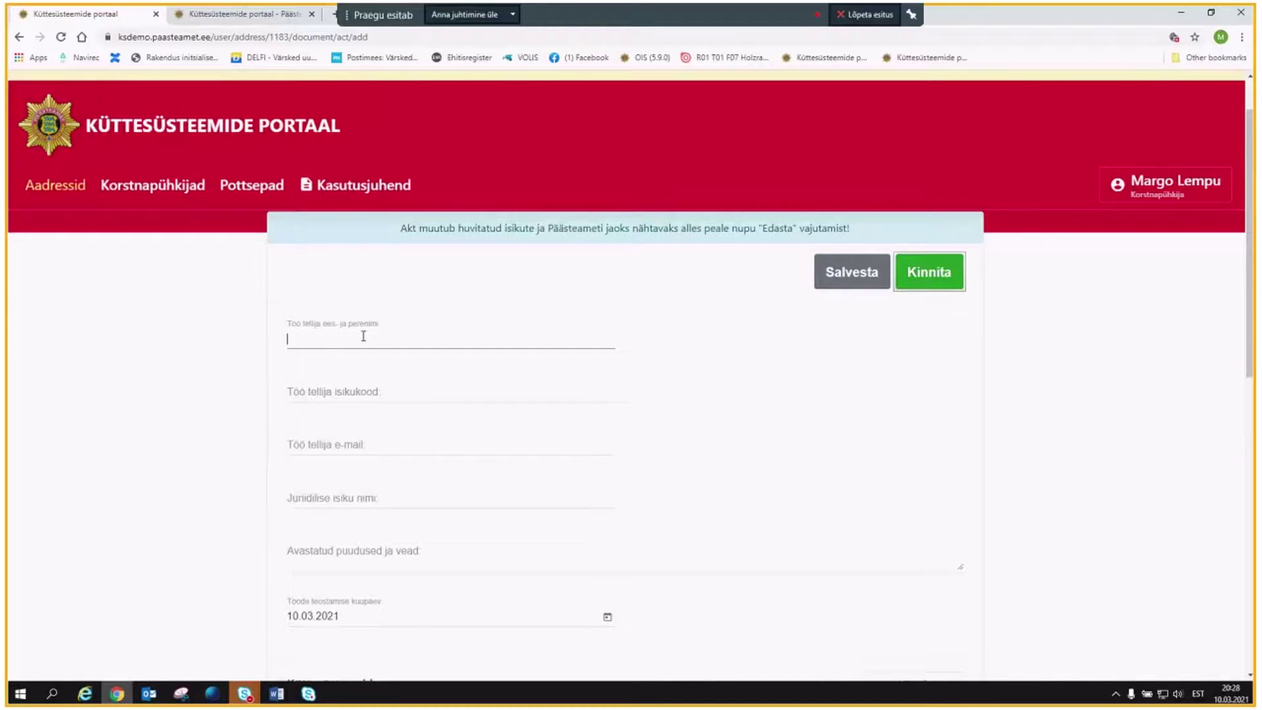
click(334, 387)
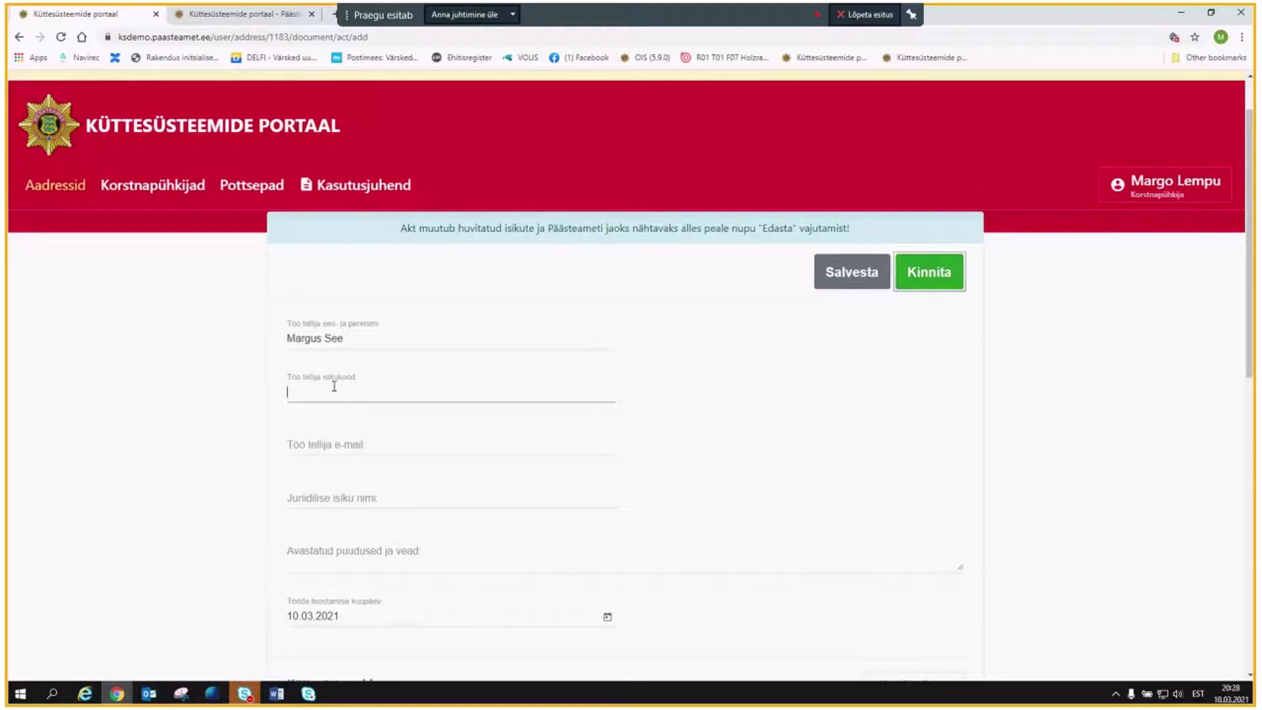
Enter the client's e-mail address in the Töö tellija e-mail field.
click(361, 452)
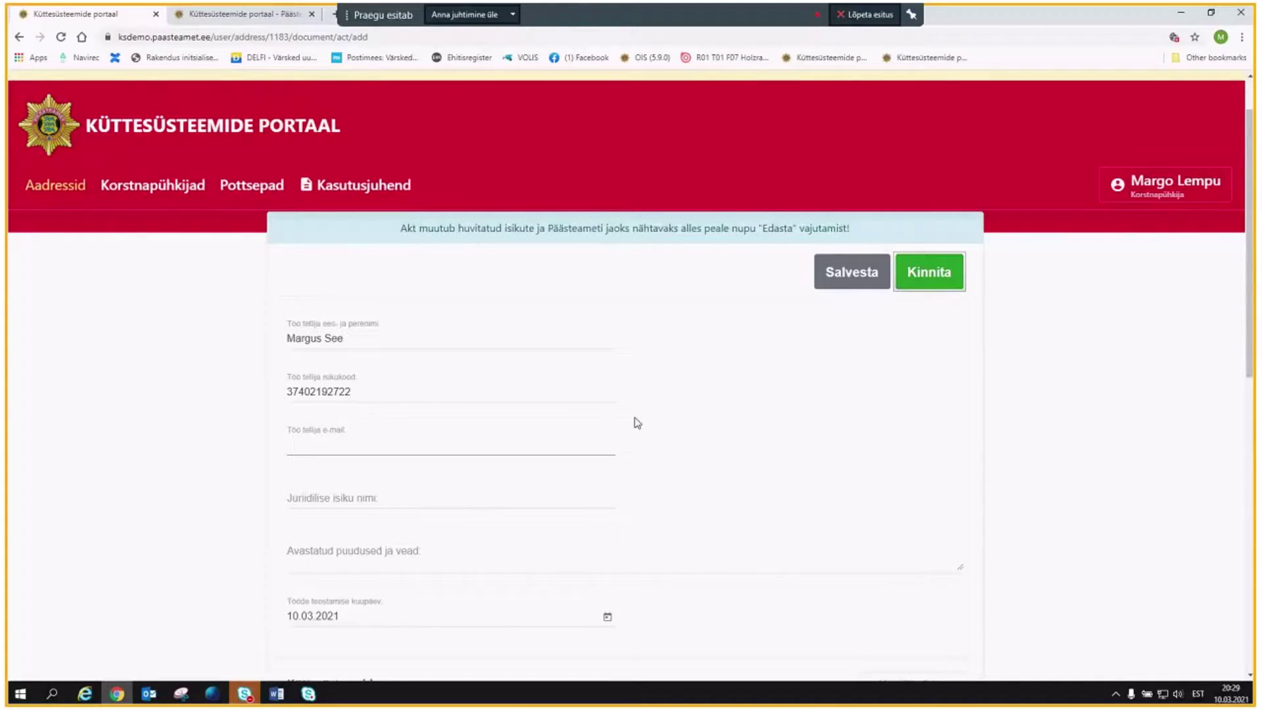
click(638, 433)
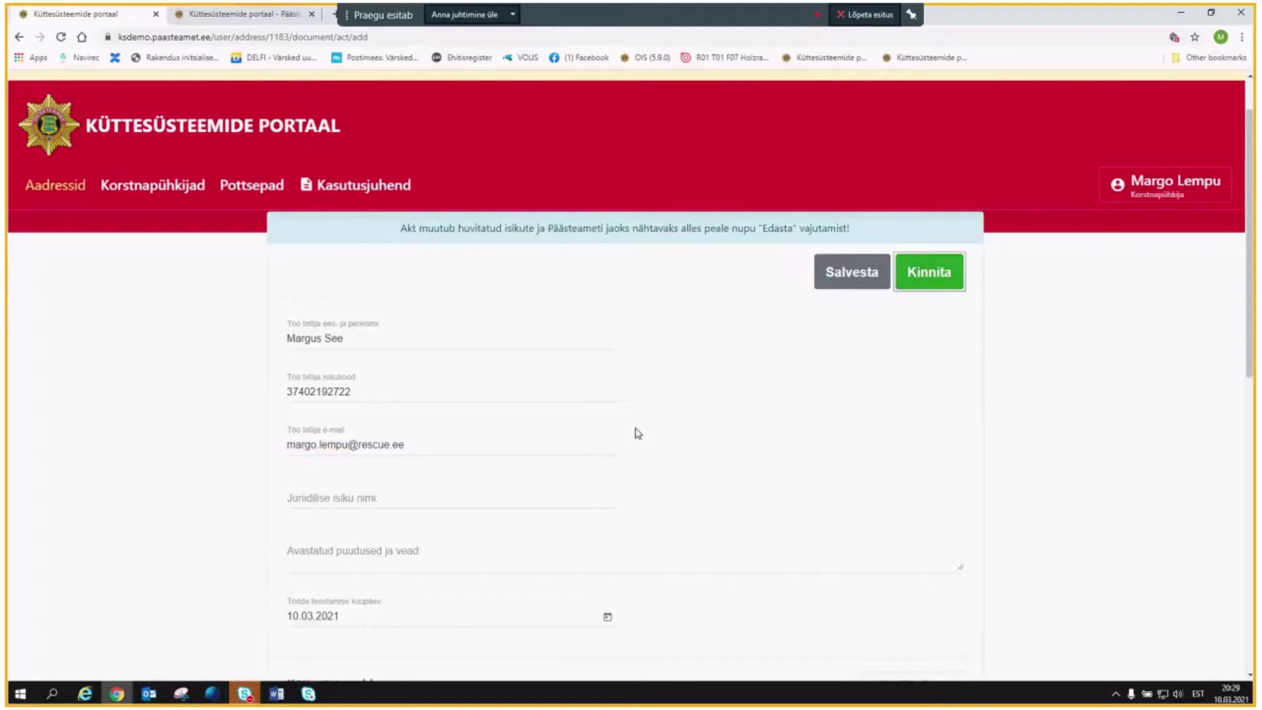
Write 'Küttesüsteem vastab nõuetele.' in the Avastatud puudused ja vead field.
scroll(657, 426, down, 1)
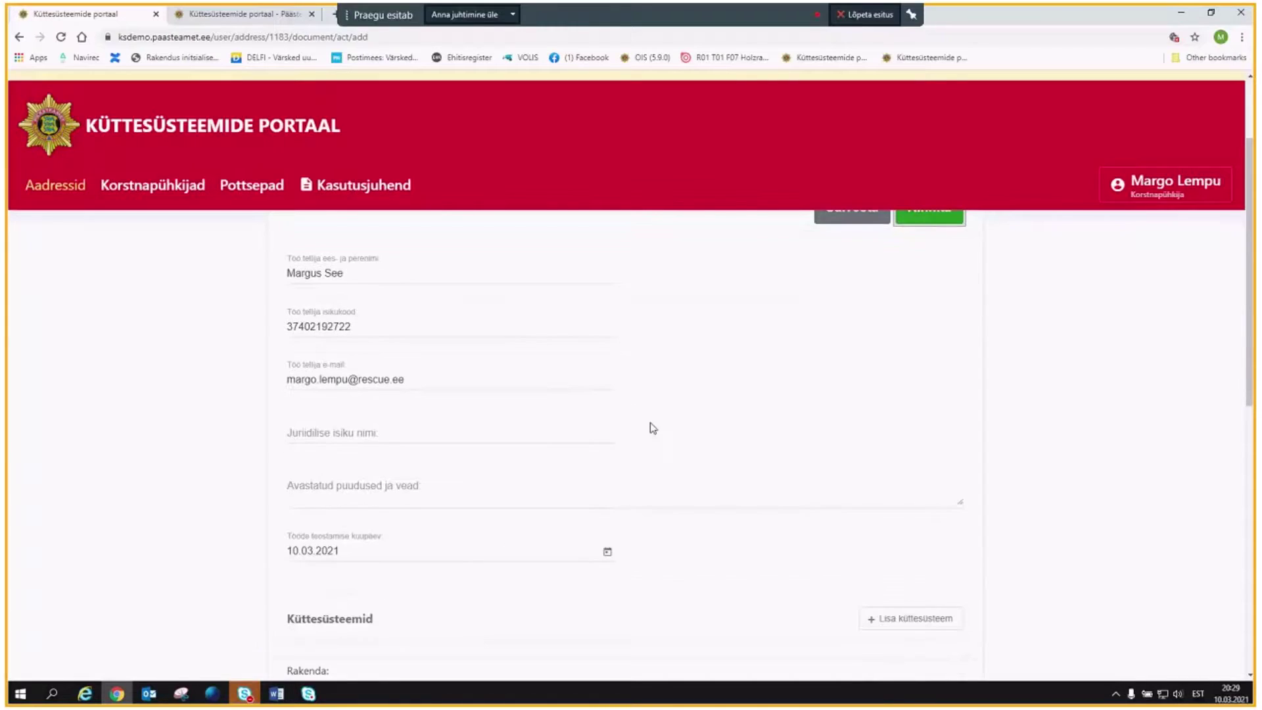
scroll(638, 418, down, 1)
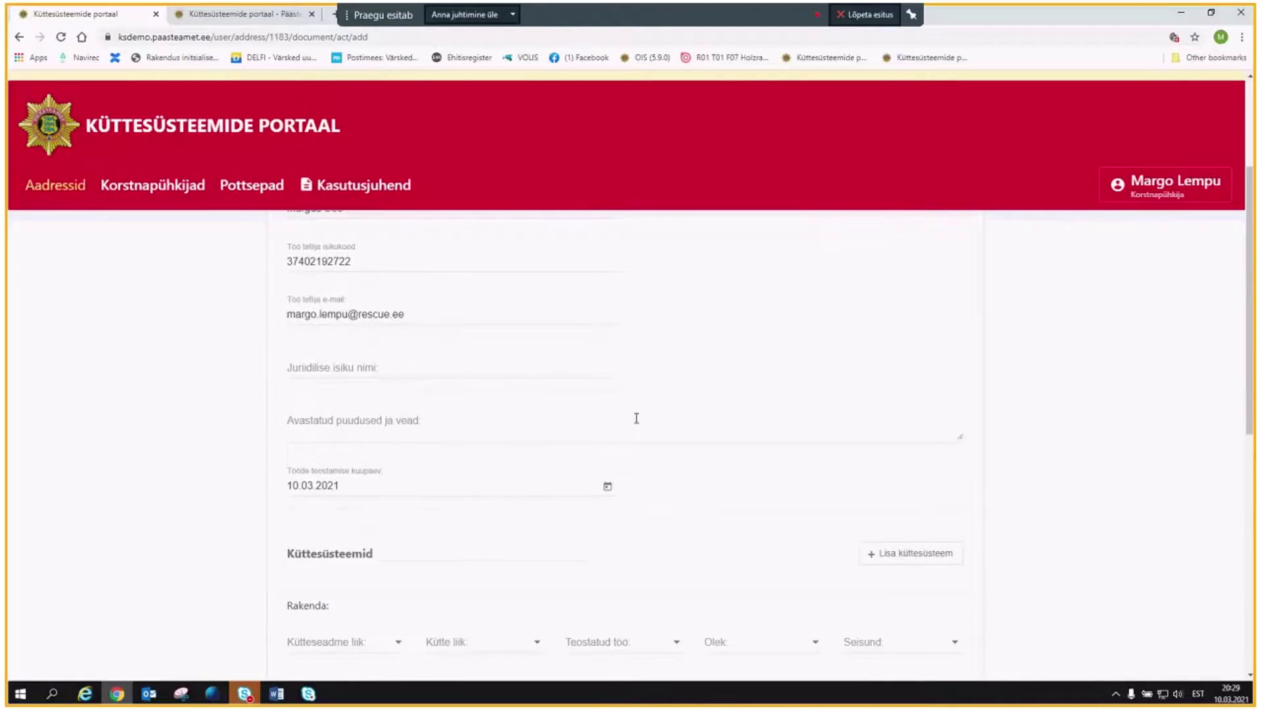
click(305, 422)
scroll(632, 378, up, 2)
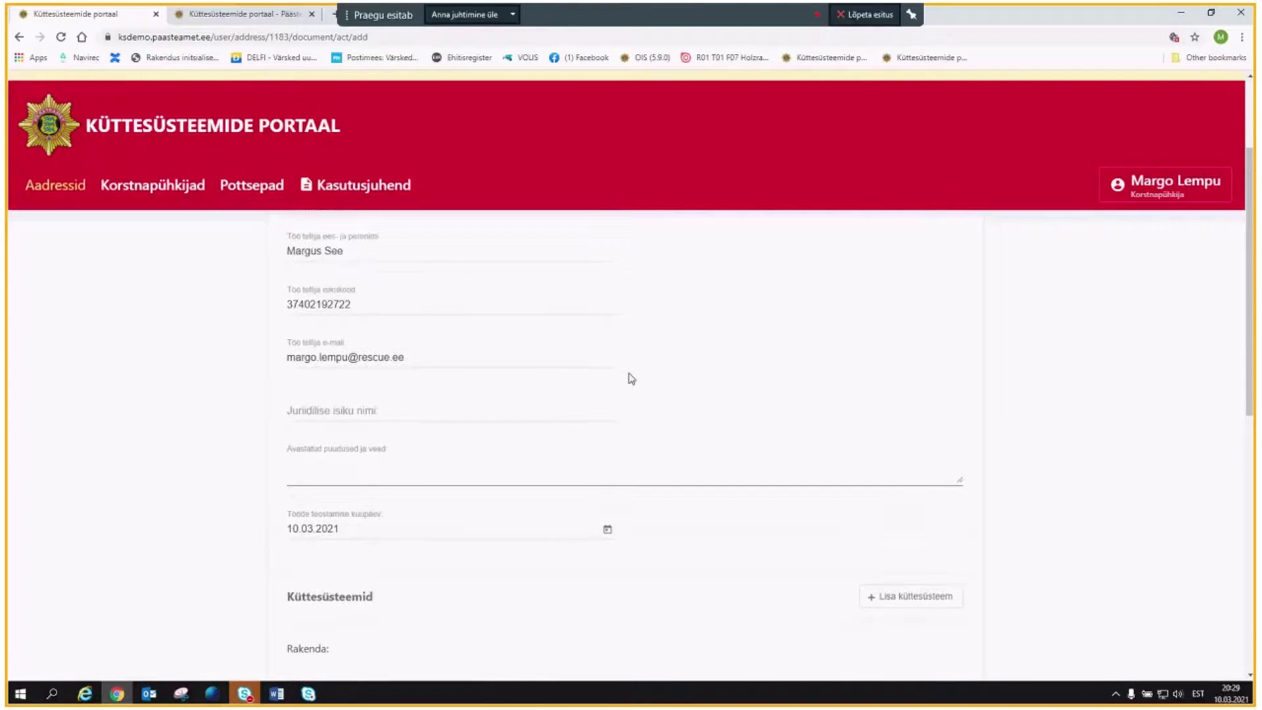
scroll(636, 380, down, 1)
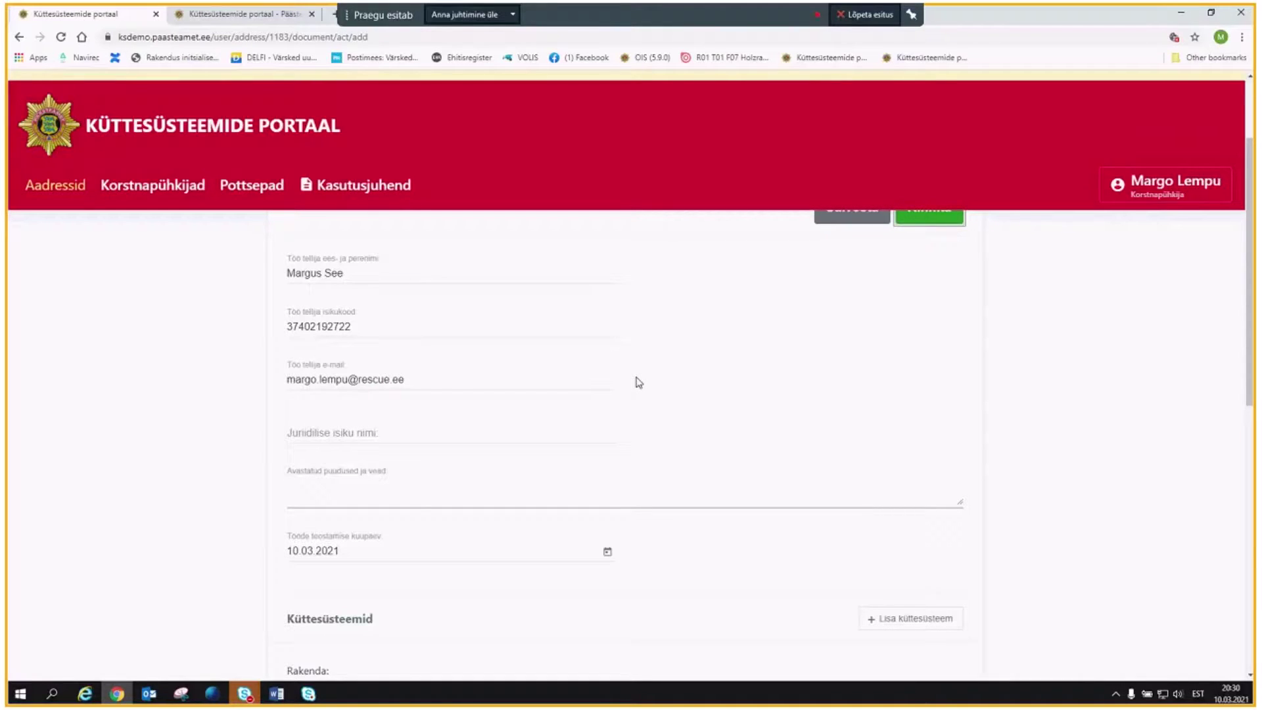
scroll(638, 388, down, 1)
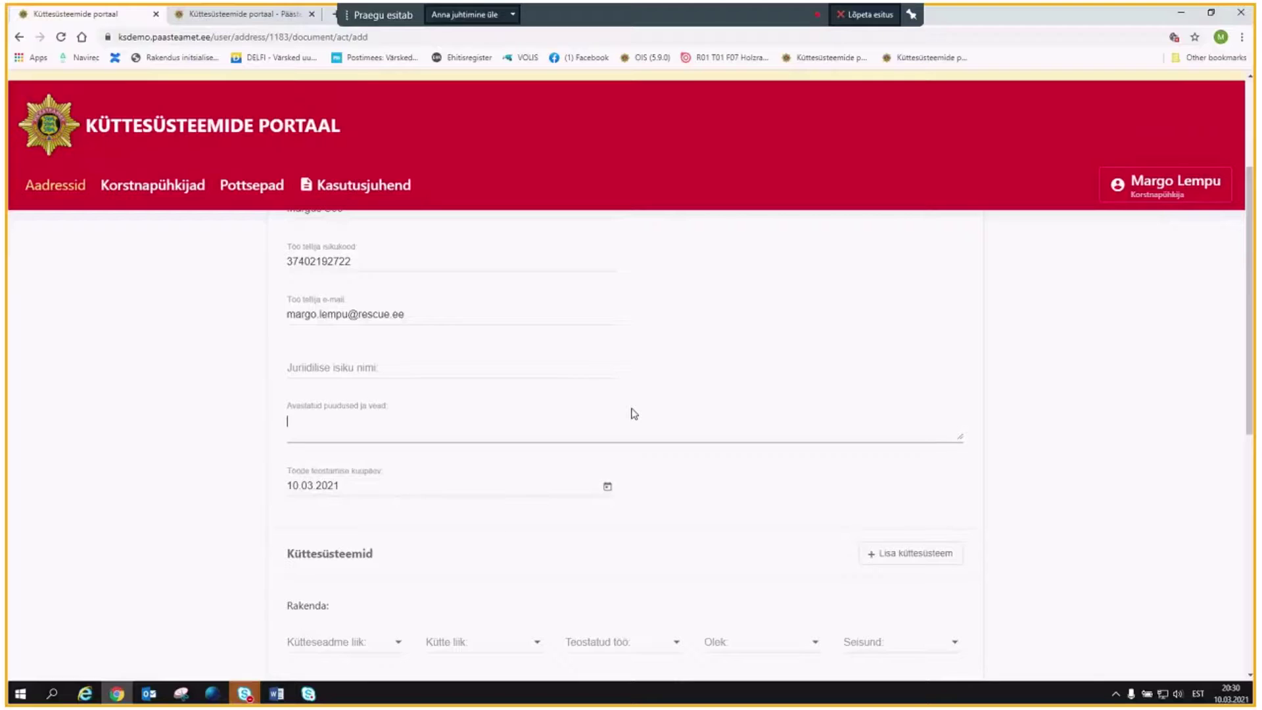
text(Küttesüsteem vastab n)
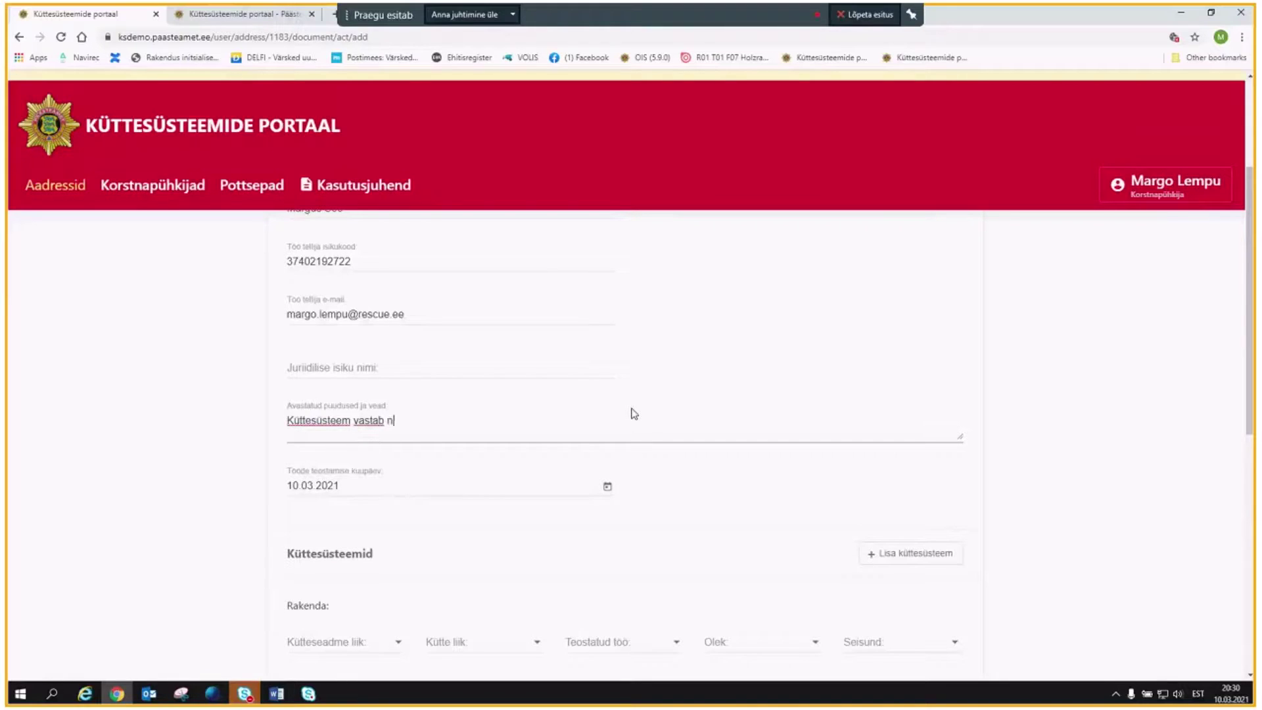
text(õuetele.)
Set Tööde teostamise kuupäev to 05.03.2021 using the date picker.
click(608, 490)
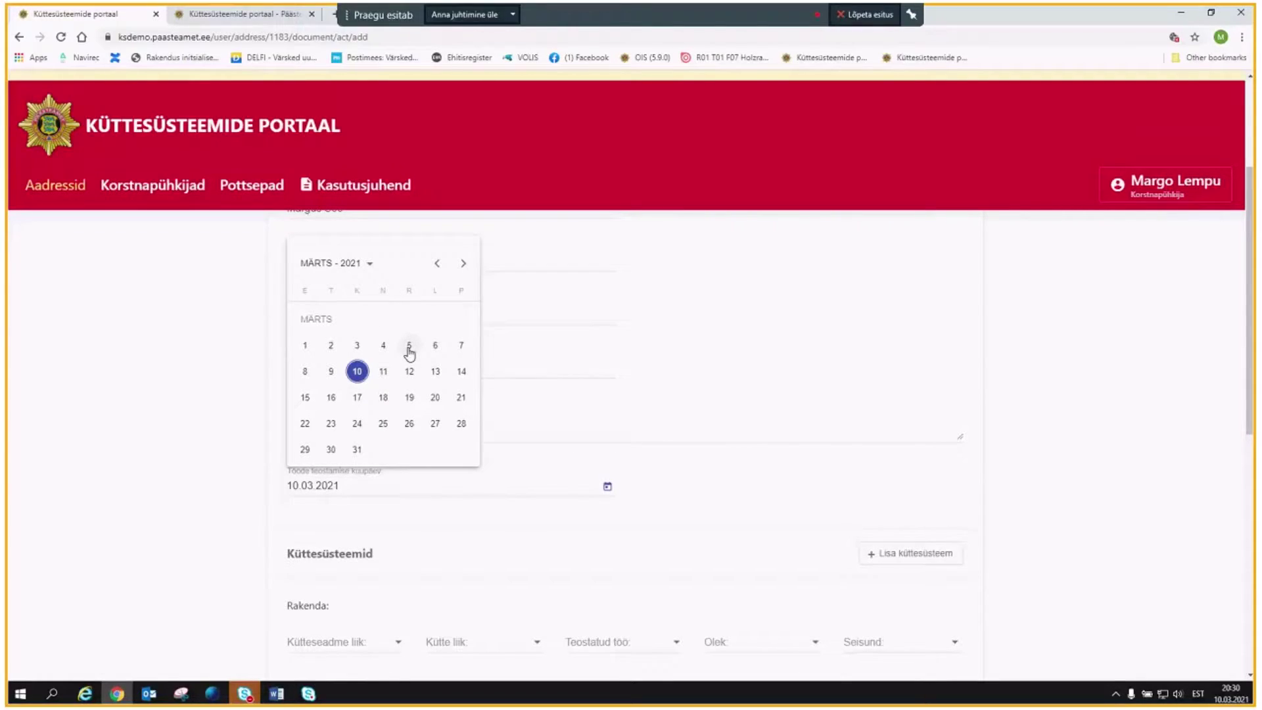
click(409, 348)
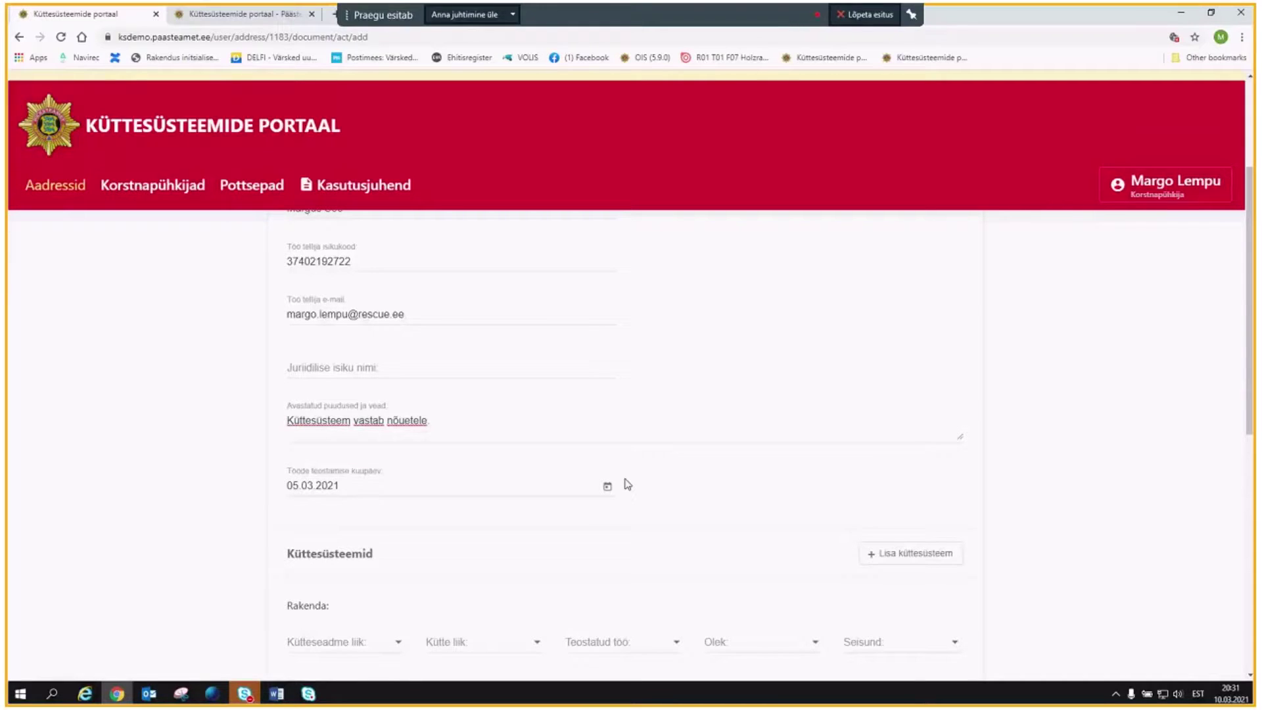
scroll(628, 484, down, 1)
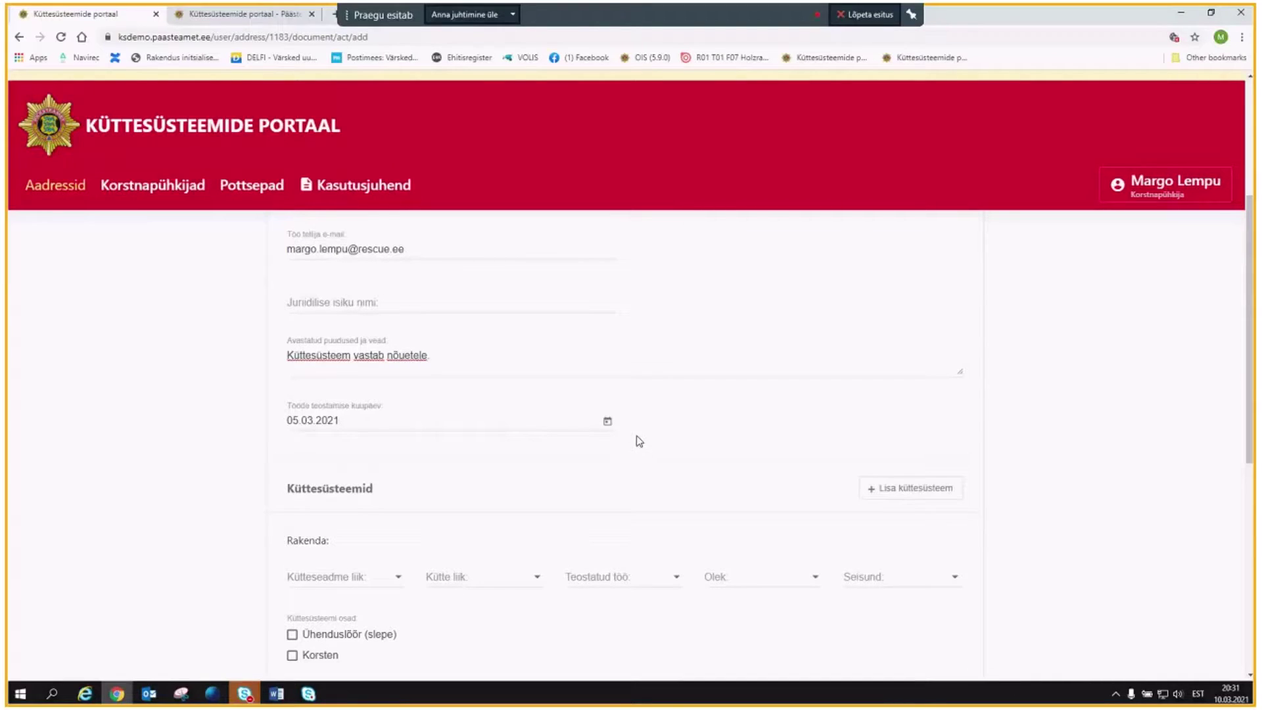
Expand the Elutoa kamin entry to show its Kamin, Tahke, Kasutusel details.
scroll(638, 445, down, 1)
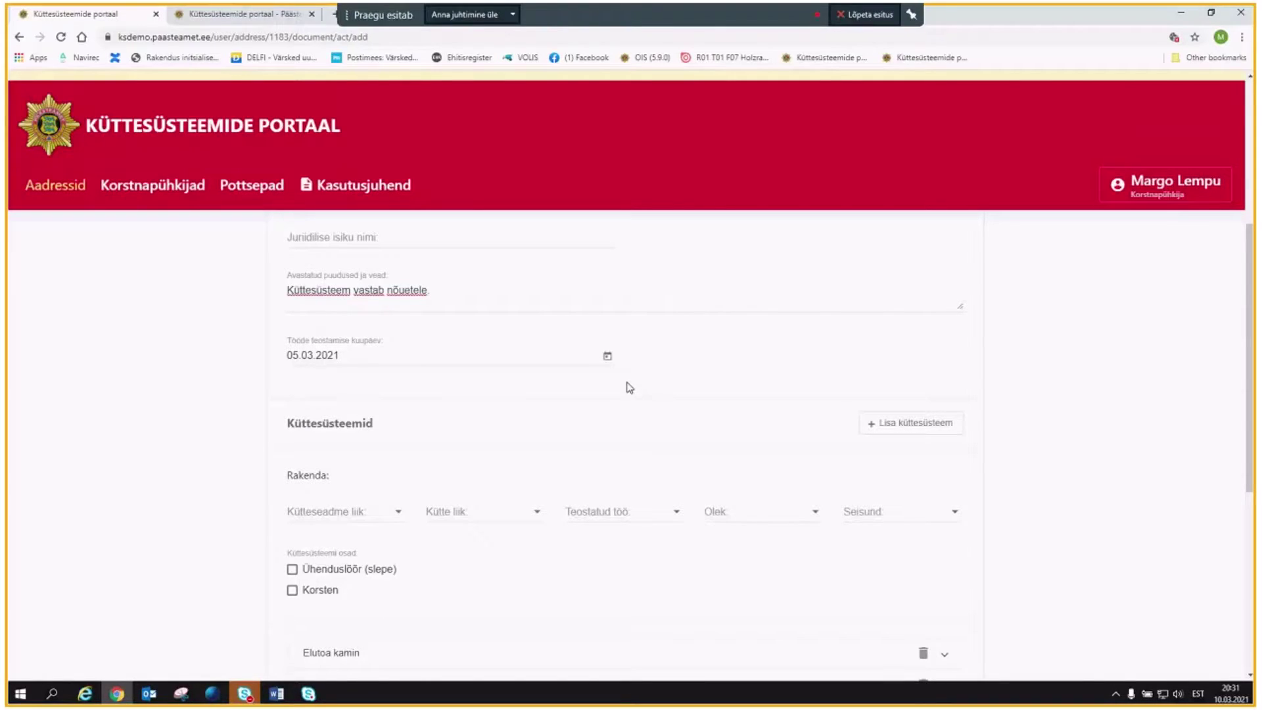
scroll(630, 388, down, 1)
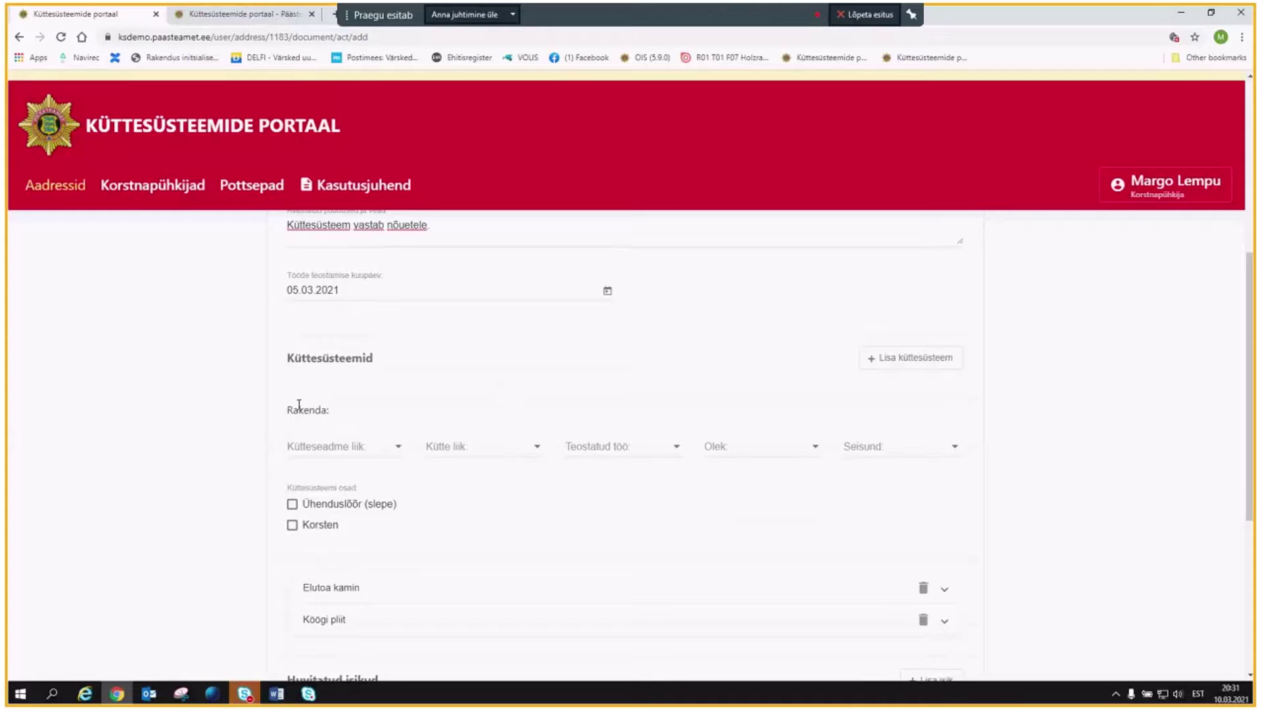
scroll(502, 361, up, 2)
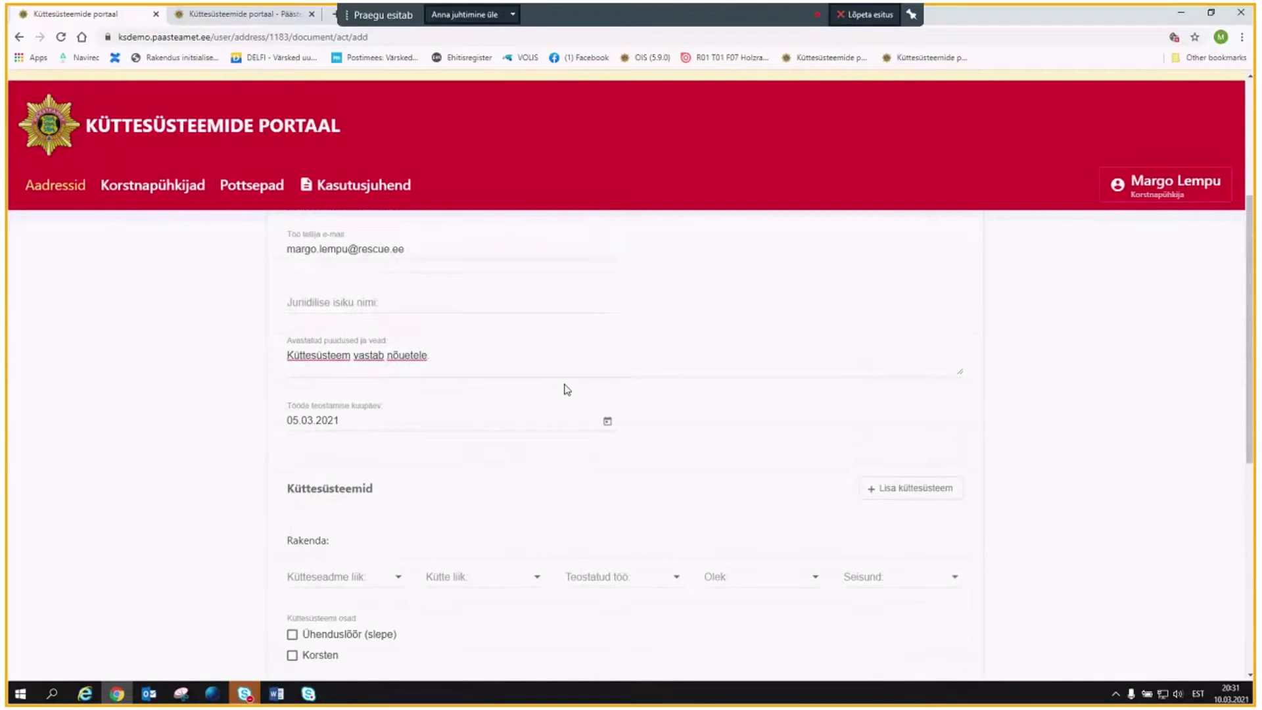
scroll(479, 387, down, 2)
scroll(479, 387, down, 4)
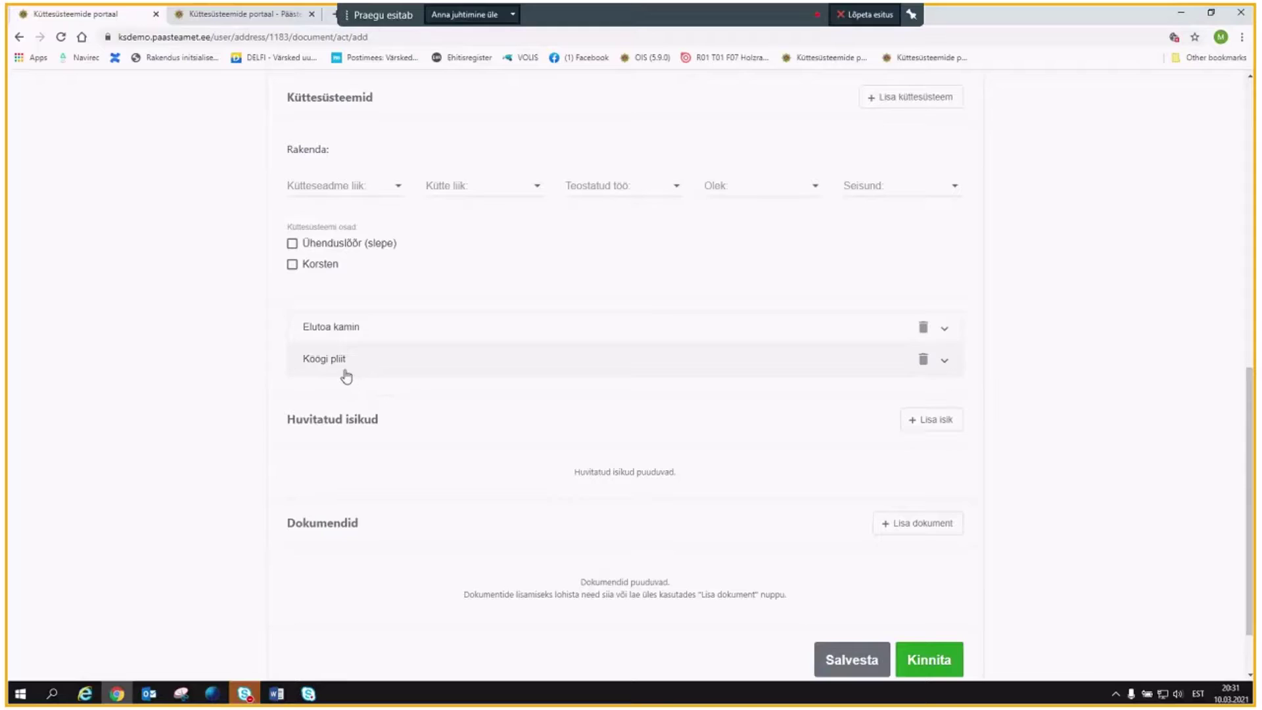
click(354, 336)
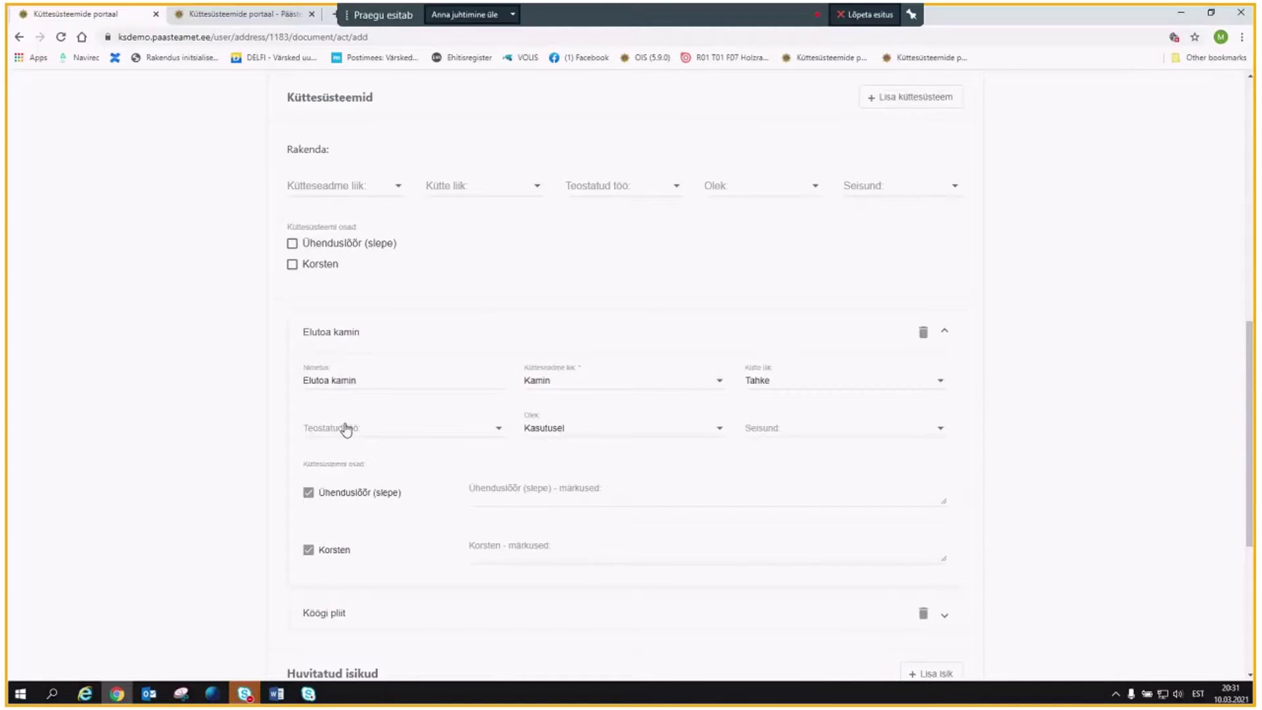
Record Elutoa kamin as Kontrollitud with condition Kasutamine lubatud.
scroll(348, 428, down, 1)
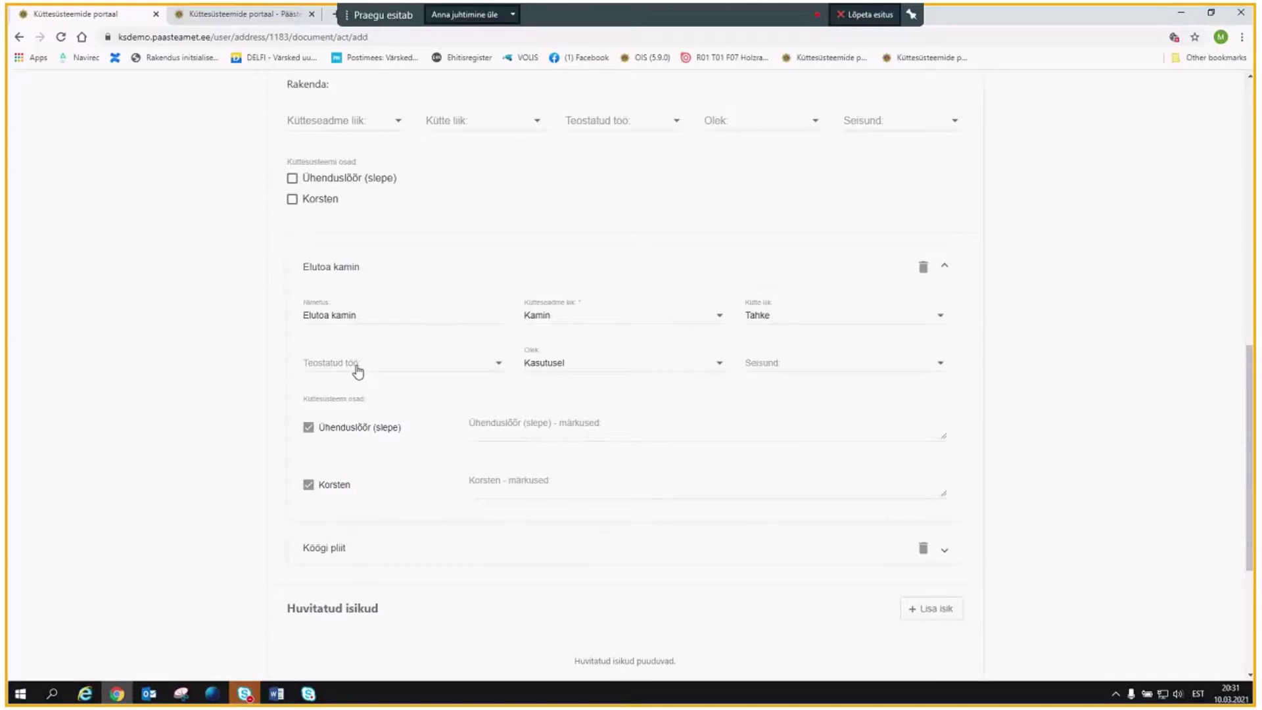
click(358, 370)
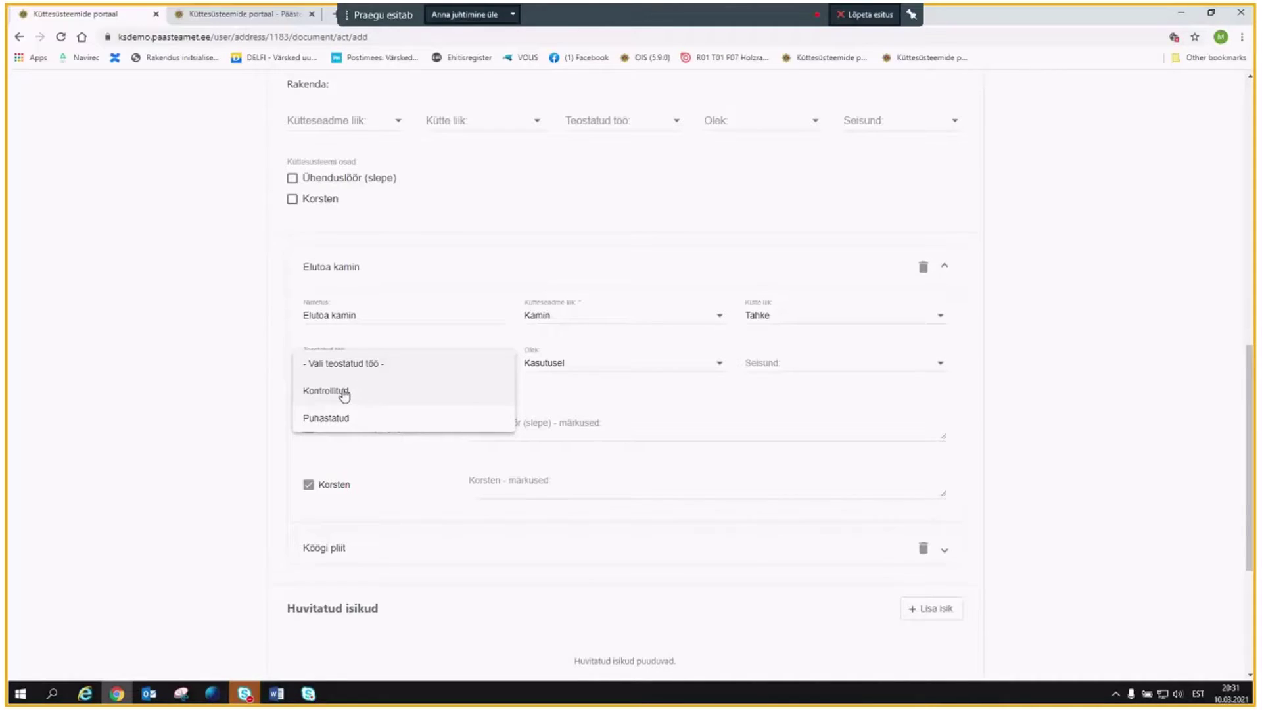
click(343, 394)
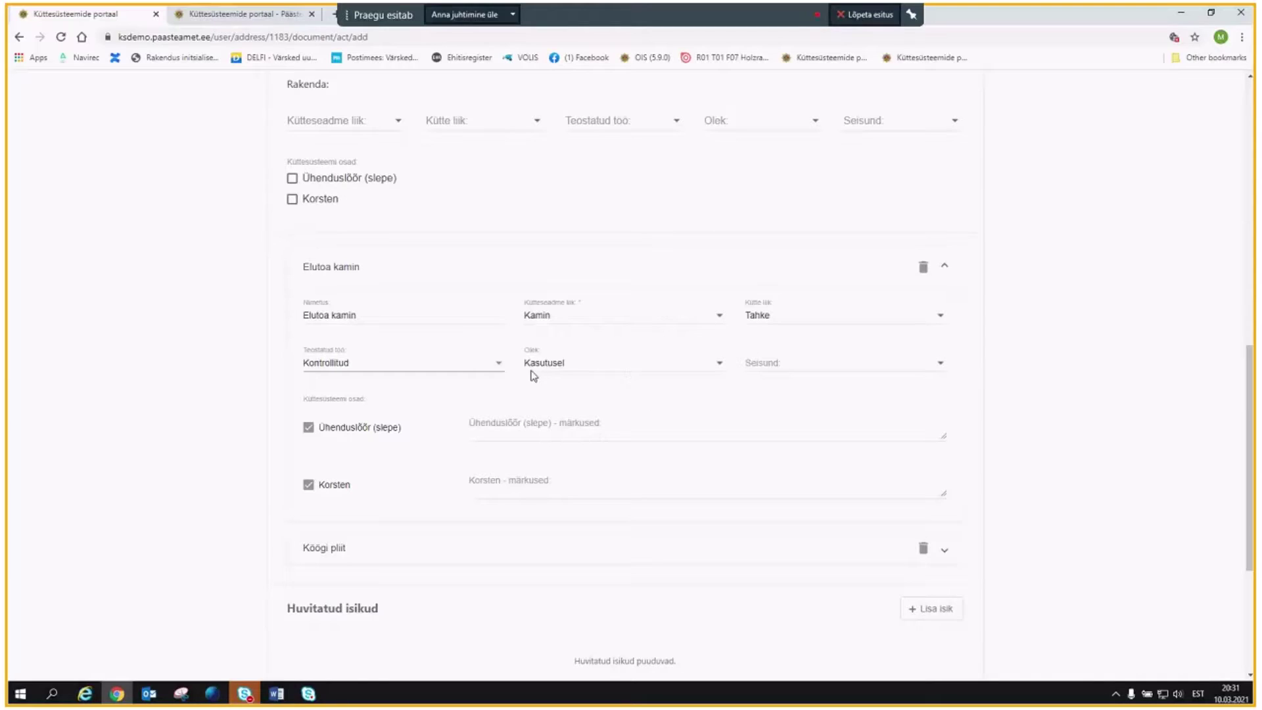
click(775, 372)
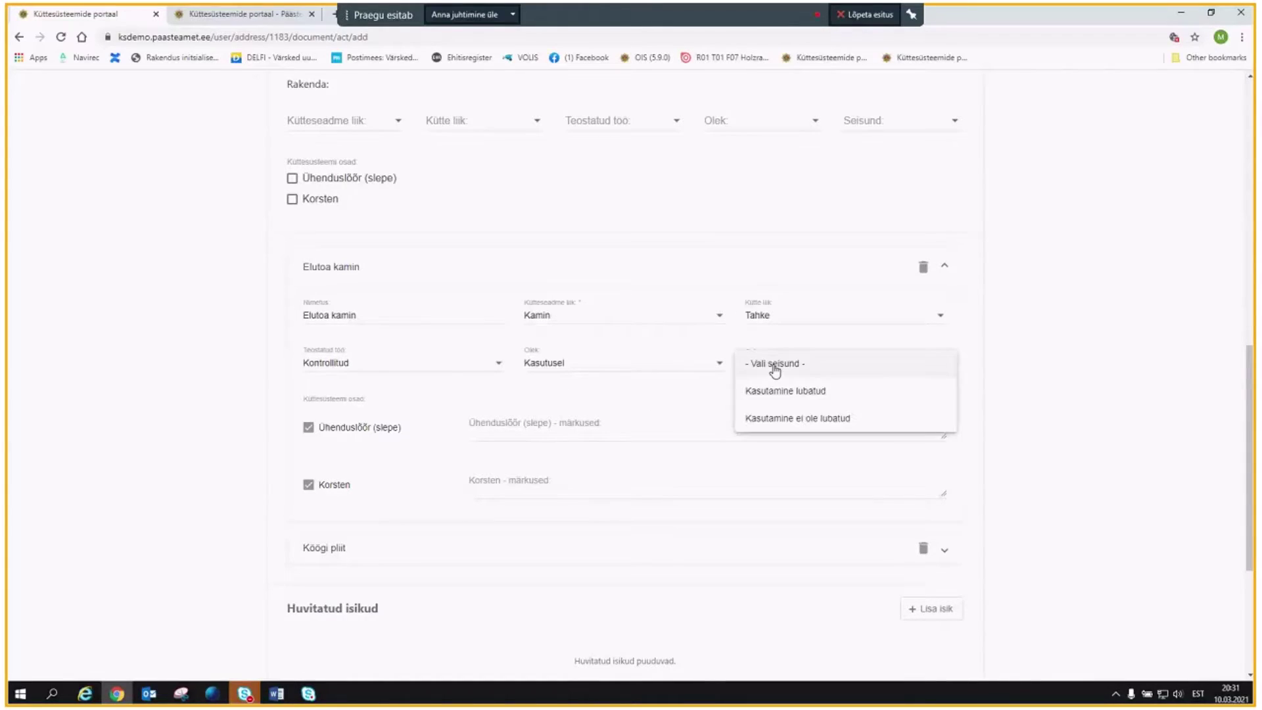
click(815, 394)
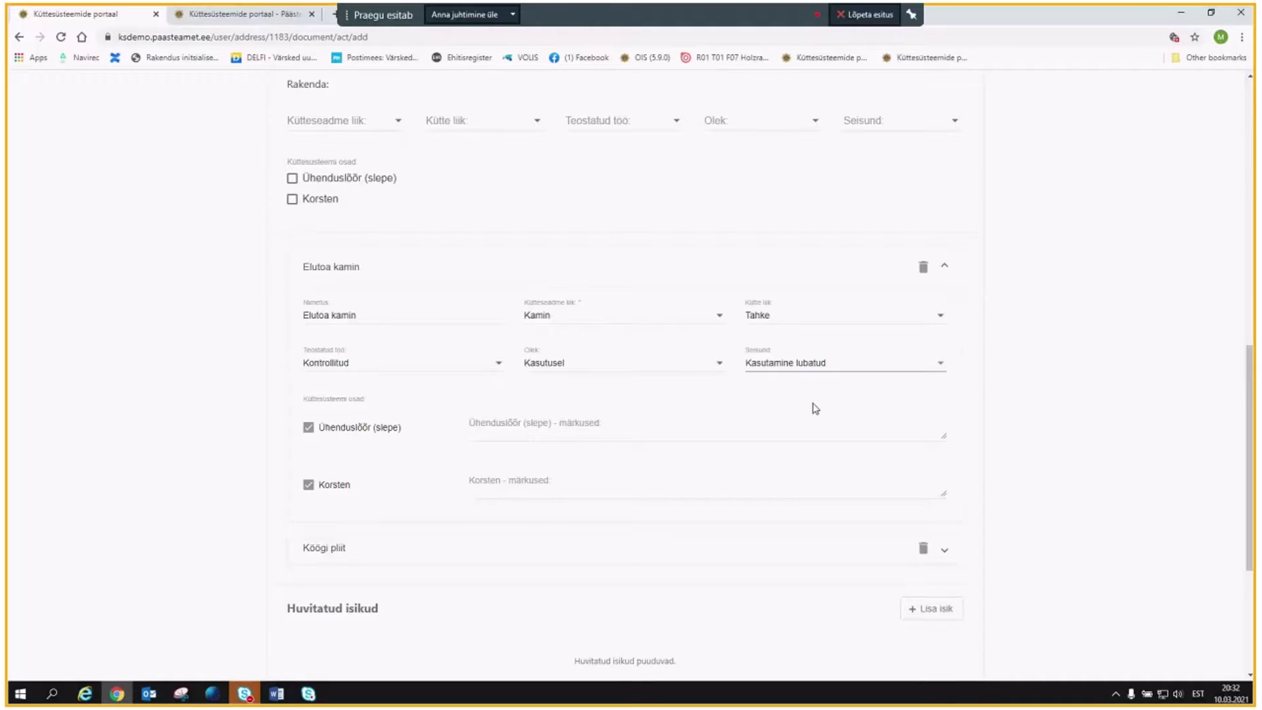
click(806, 363)
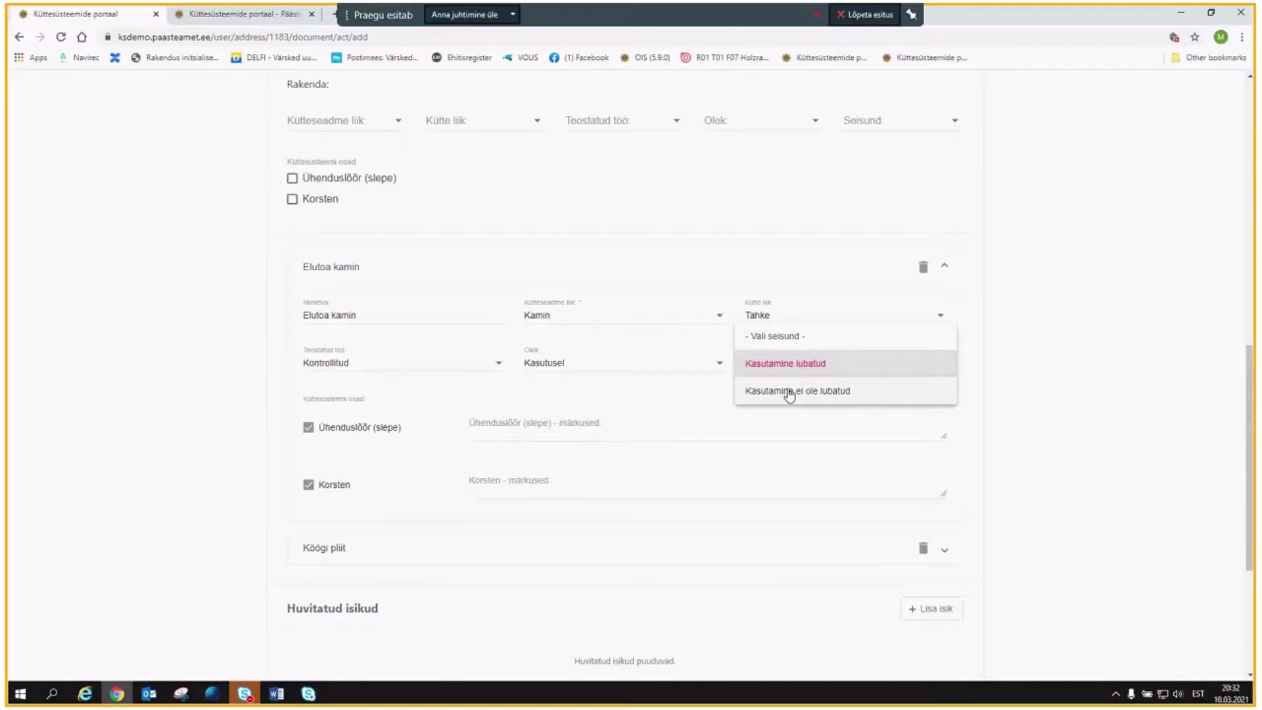
click(691, 411)
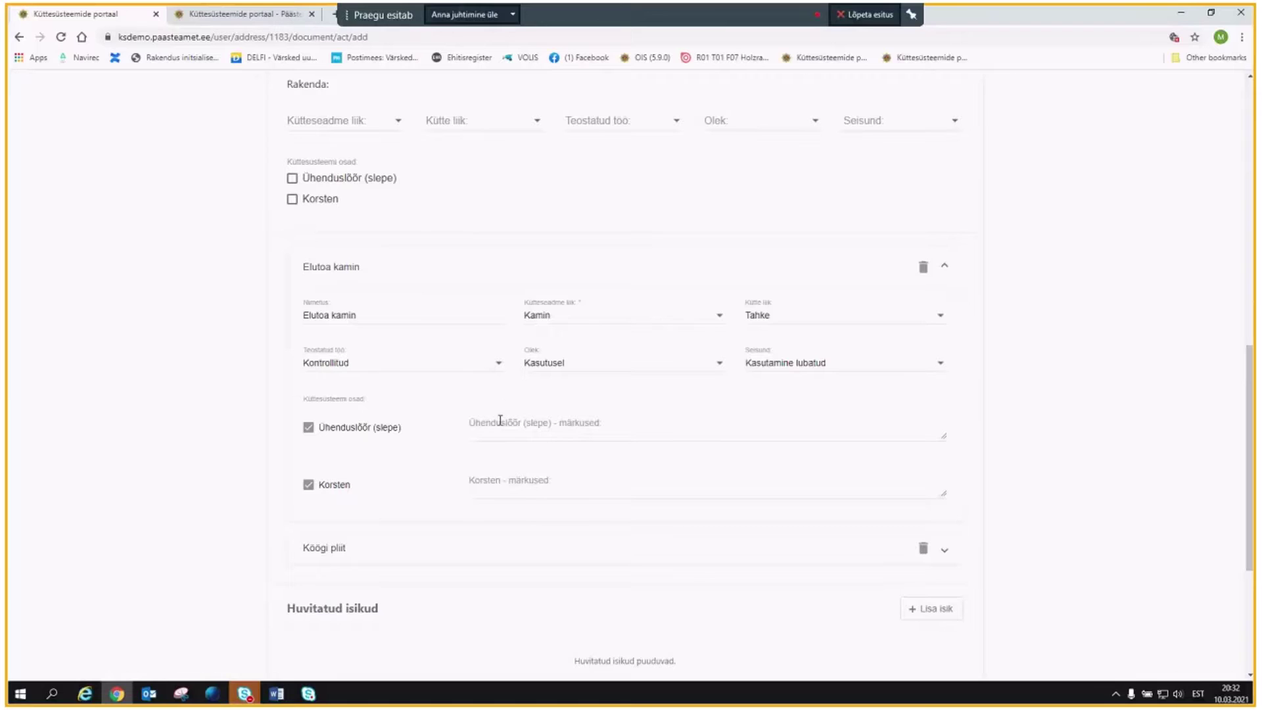
scroll(421, 433, down, 2)
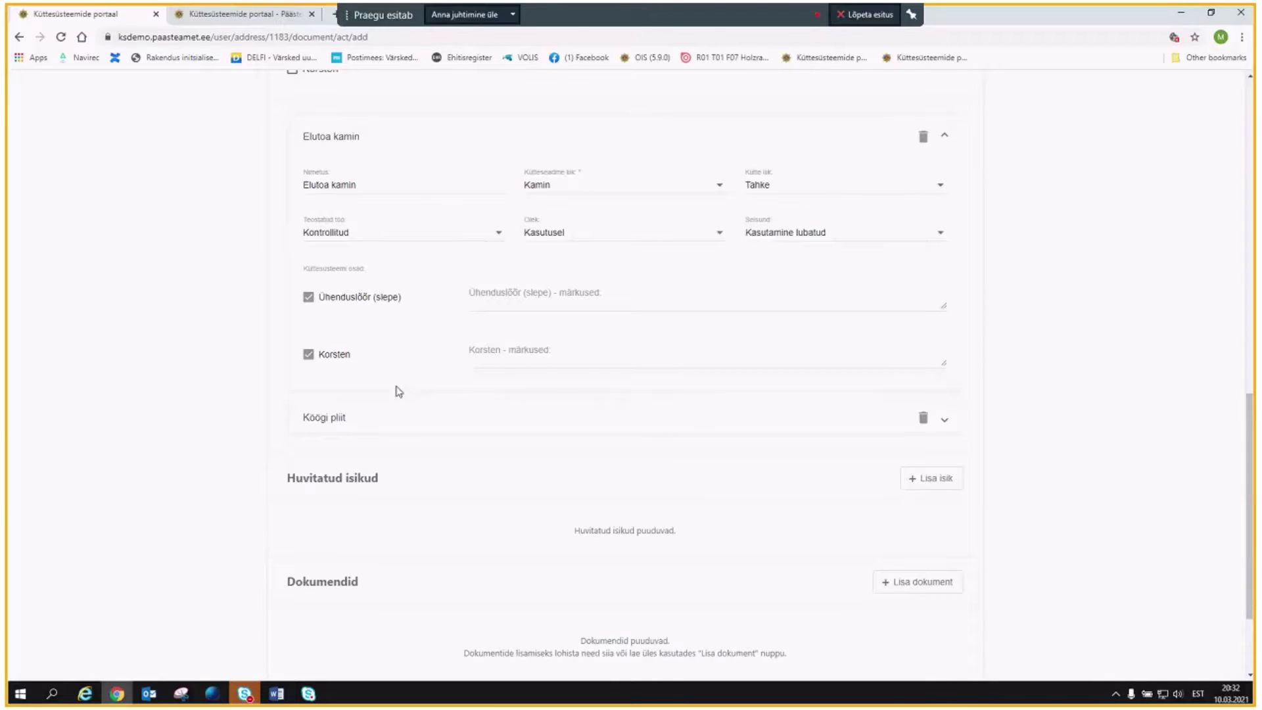
Mark Köögi pliit as Puhastatud with condition Kasutamine ei ole lubatud.
click(324, 421)
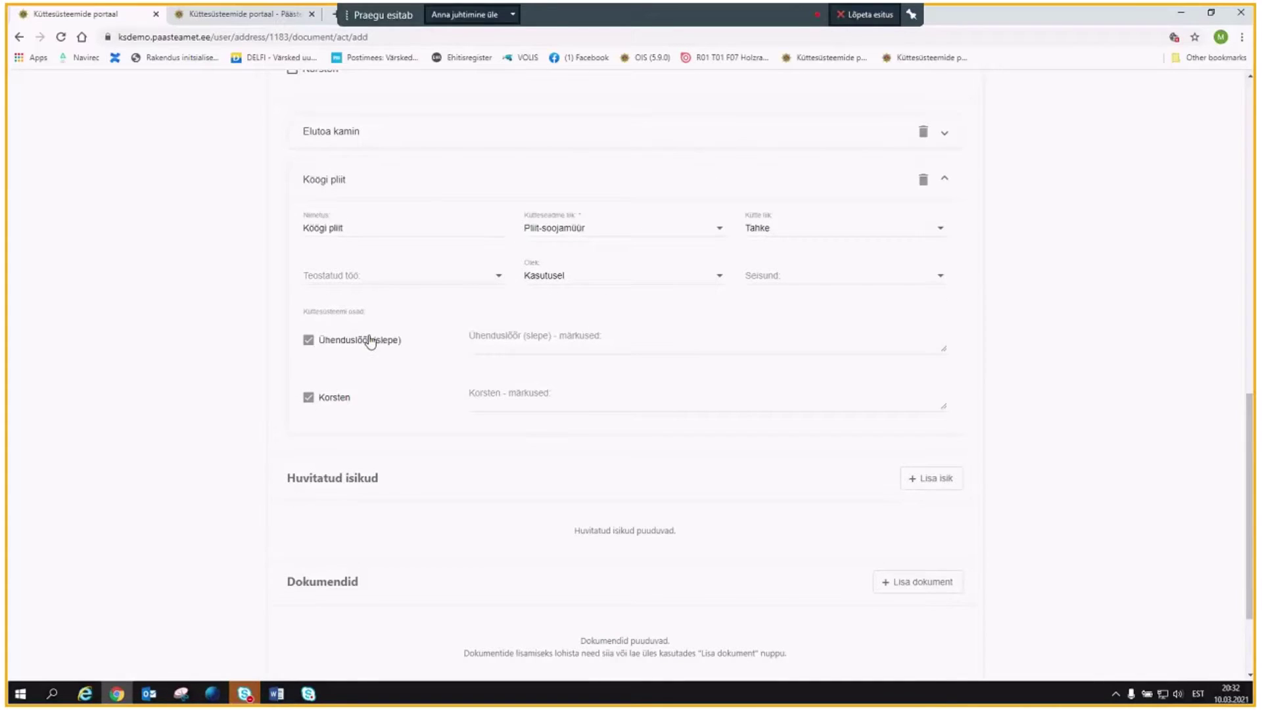
click(340, 284)
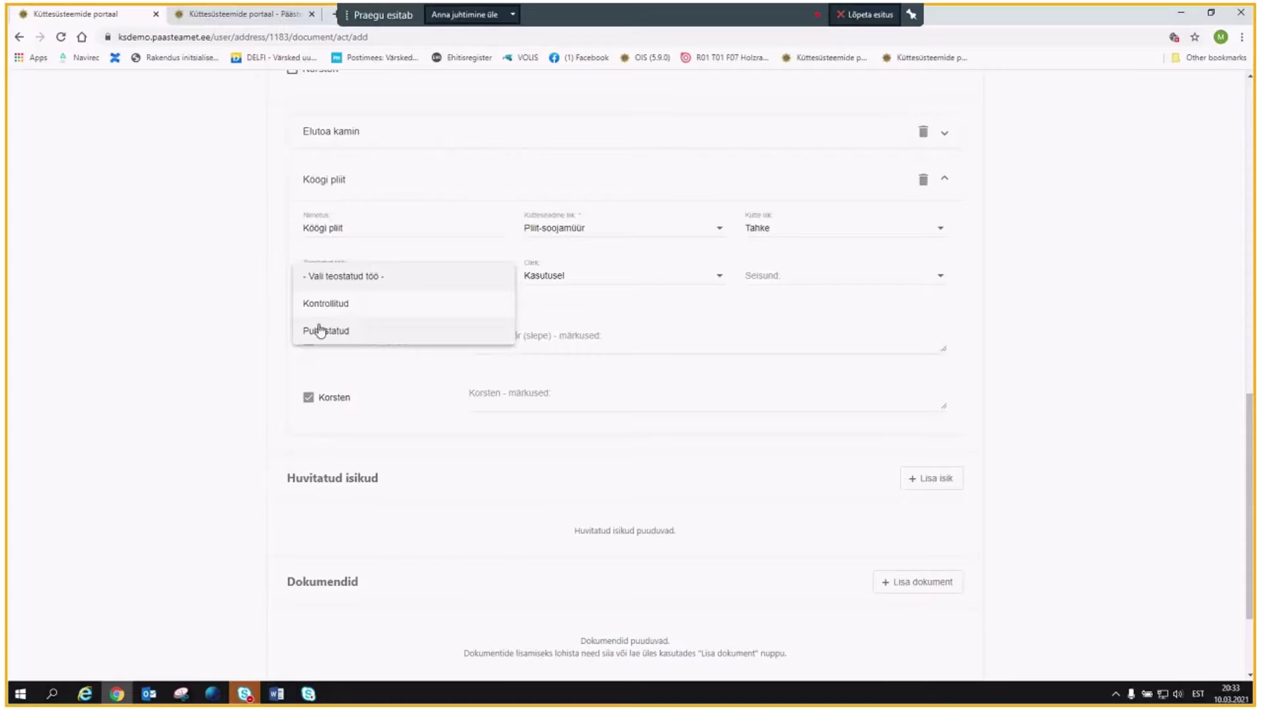
click(327, 333)
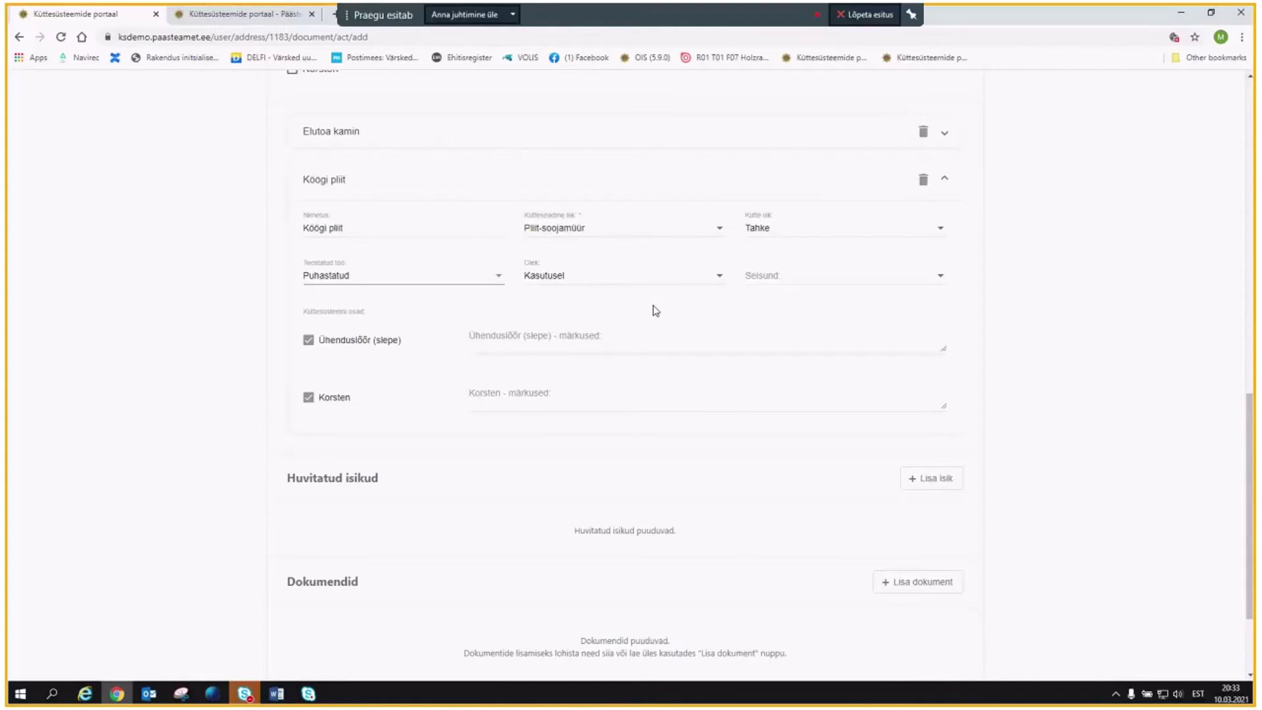
click(776, 277)
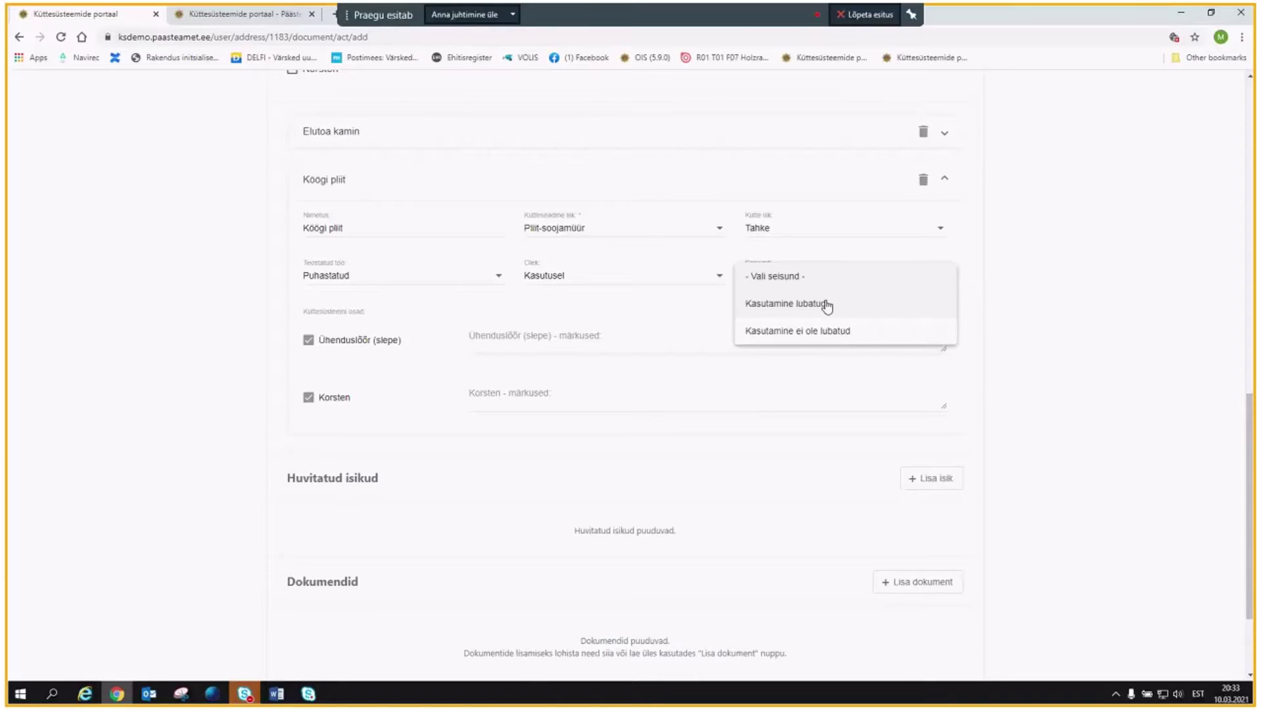
click(826, 330)
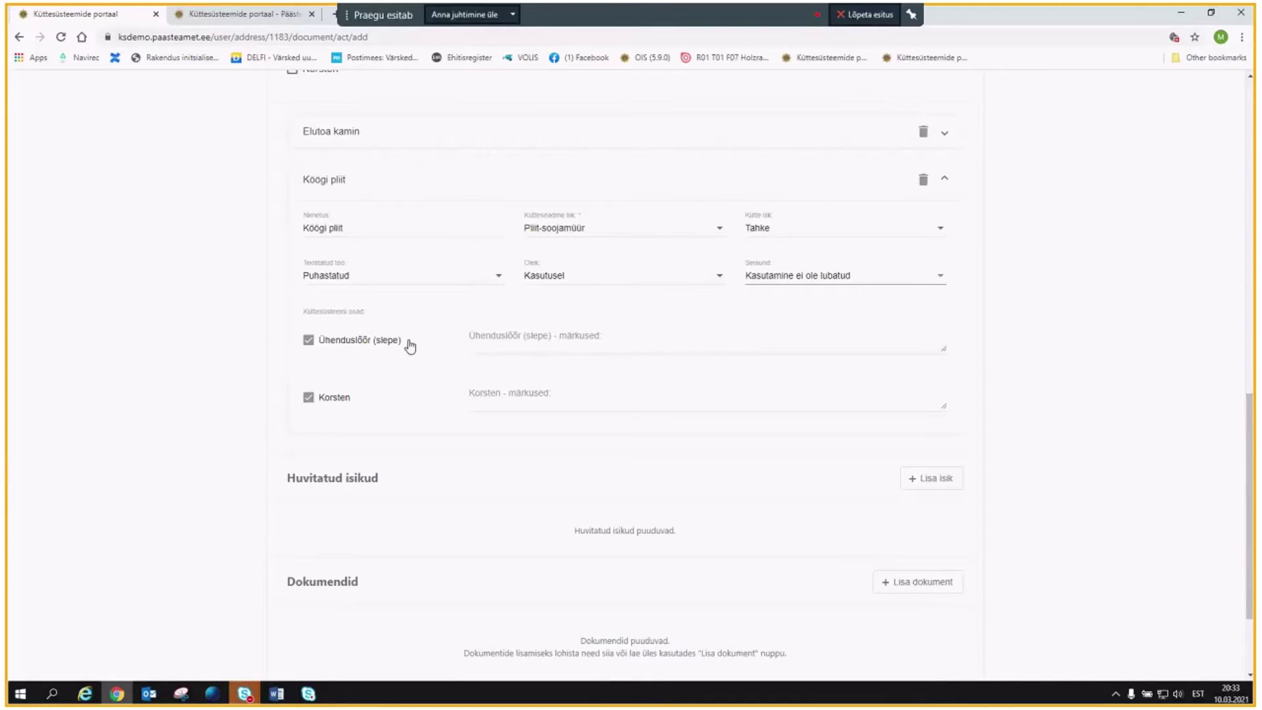
Switch the Köögi pliit Seisund from Kasutamine ei ole lubatud to Kasutamine lubatud.
scroll(507, 361, down, 1)
scroll(482, 349, up, 7)
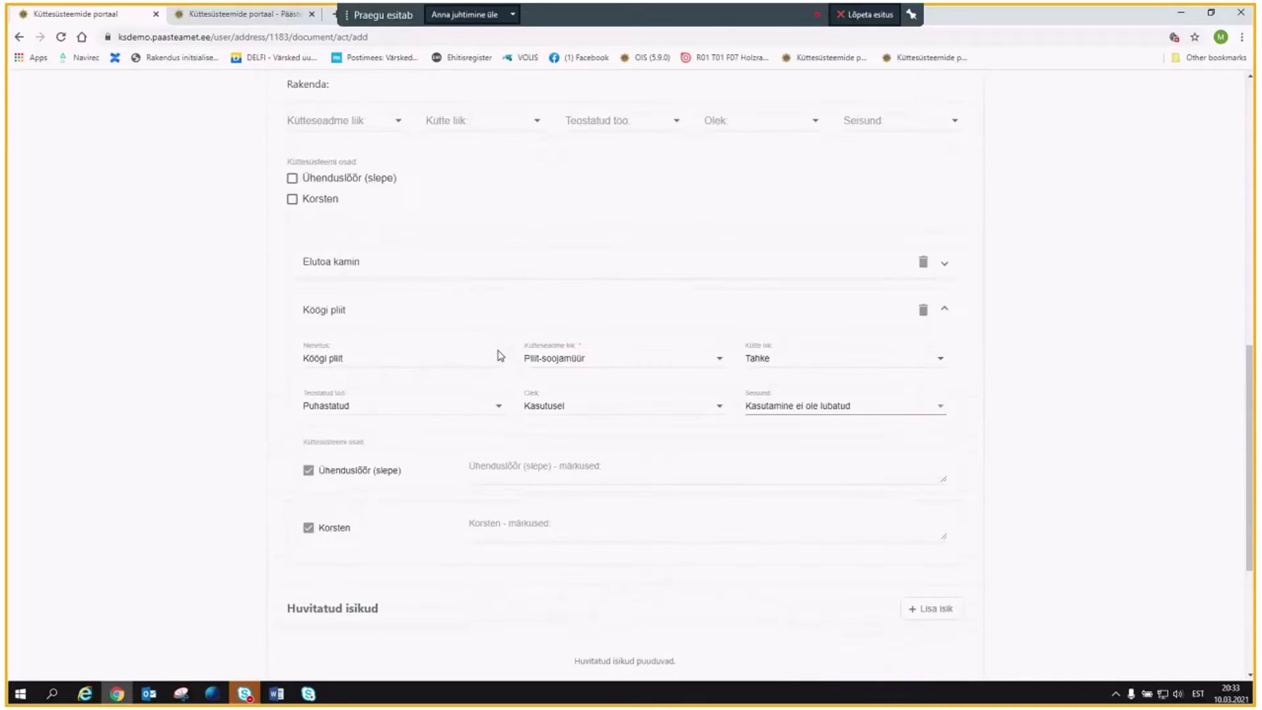
scroll(422, 345, up, 6)
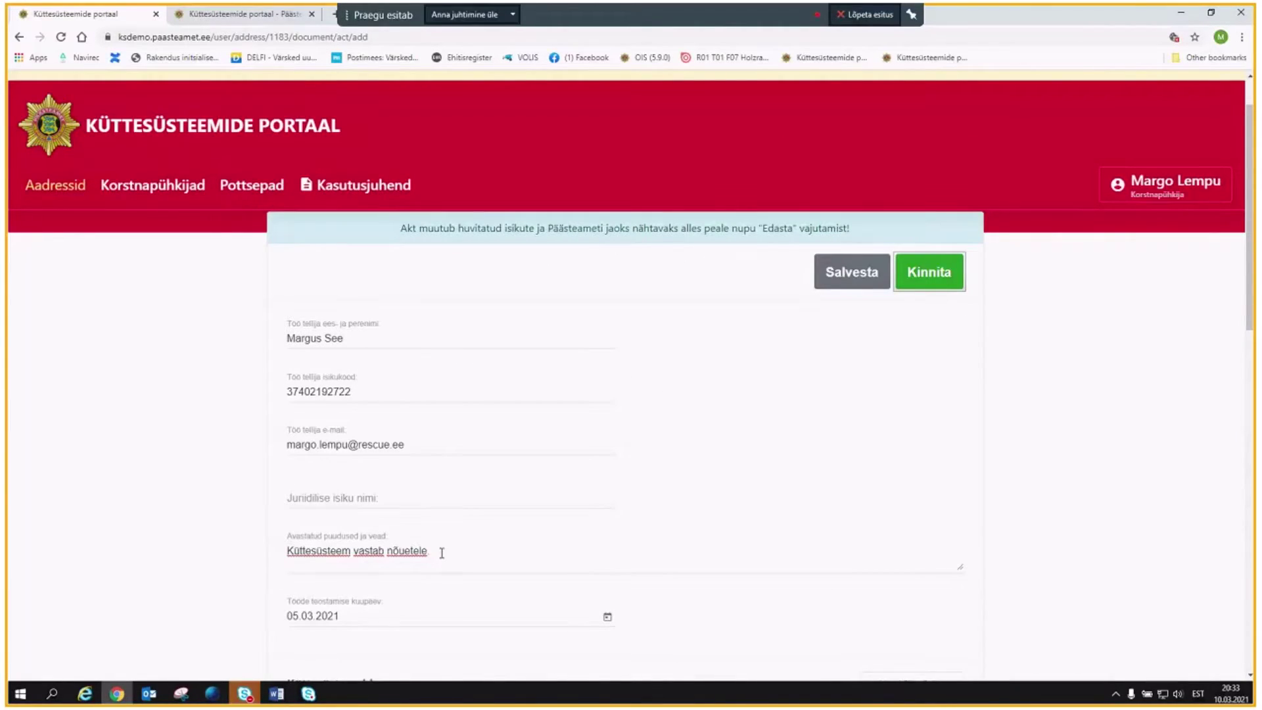
scroll(442, 553, down, 1)
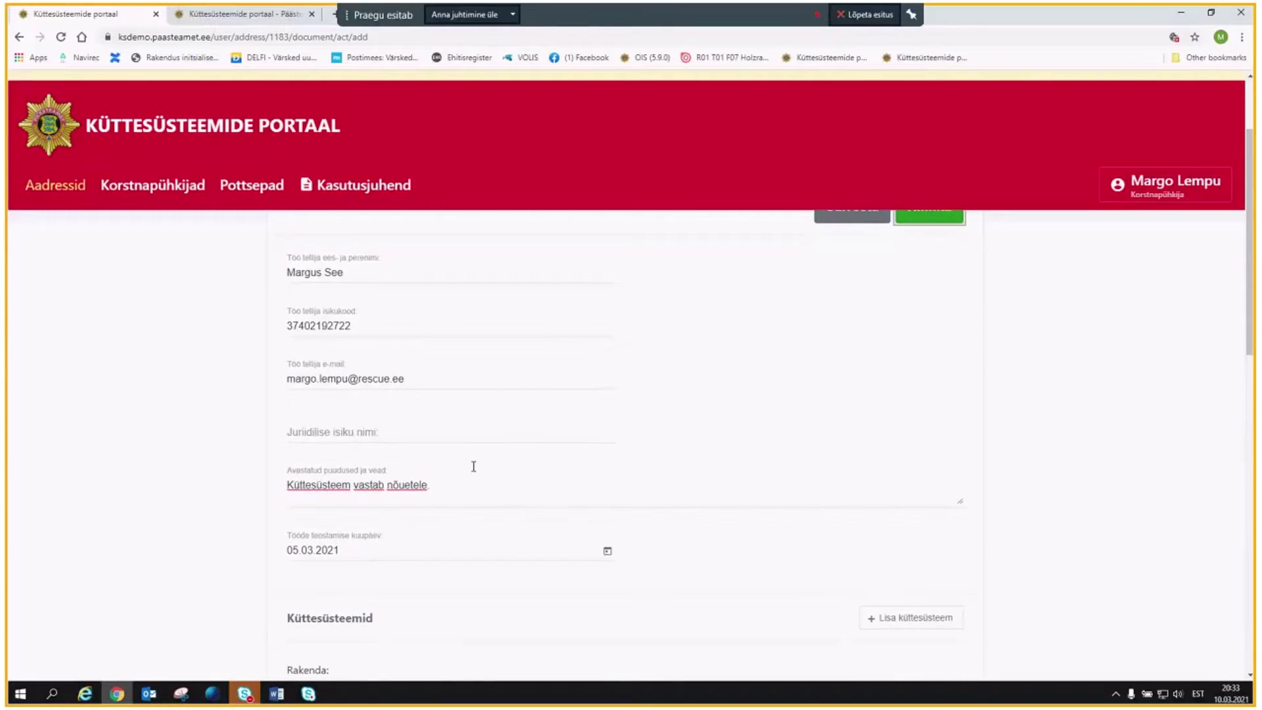
scroll(473, 466, down, 9)
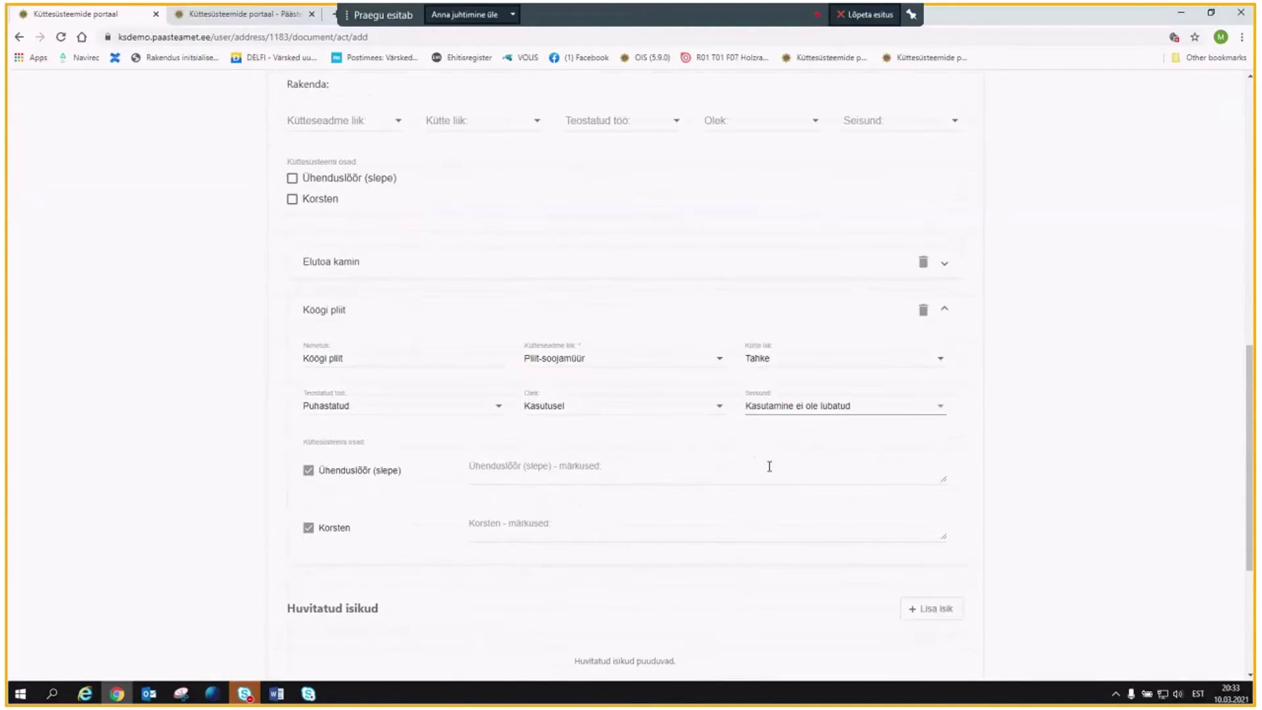
click(814, 409)
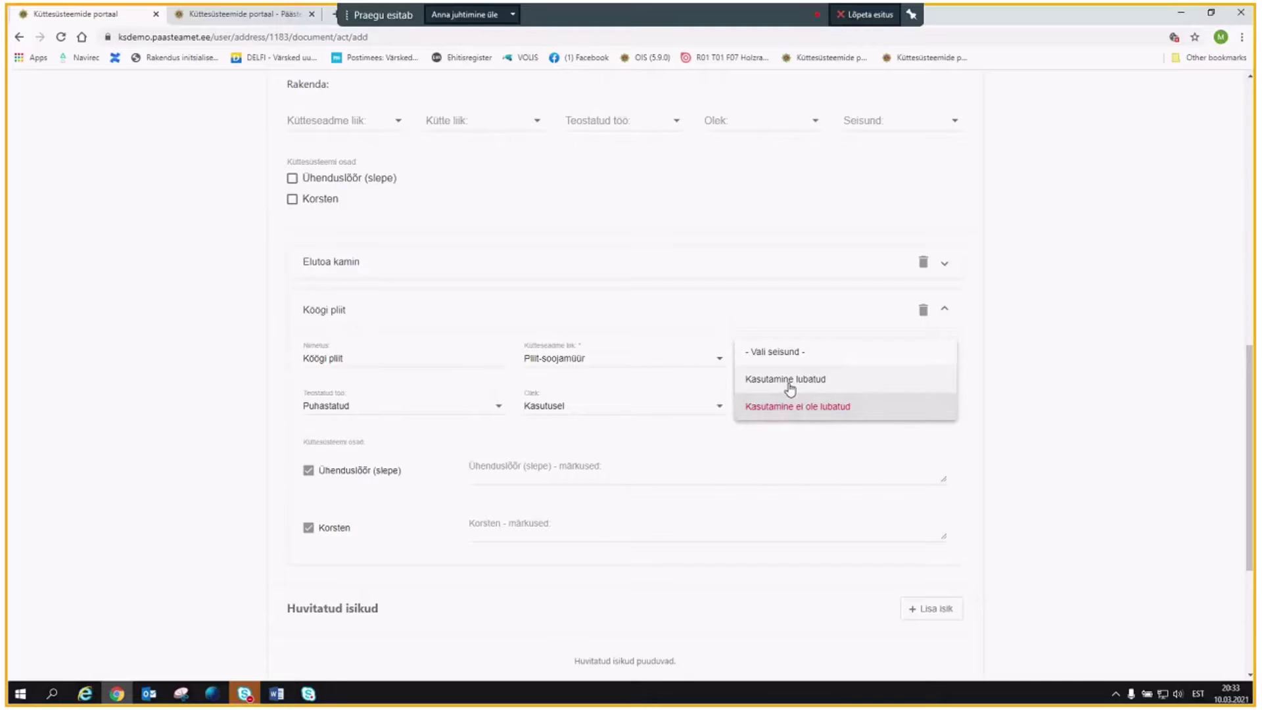
click(789, 381)
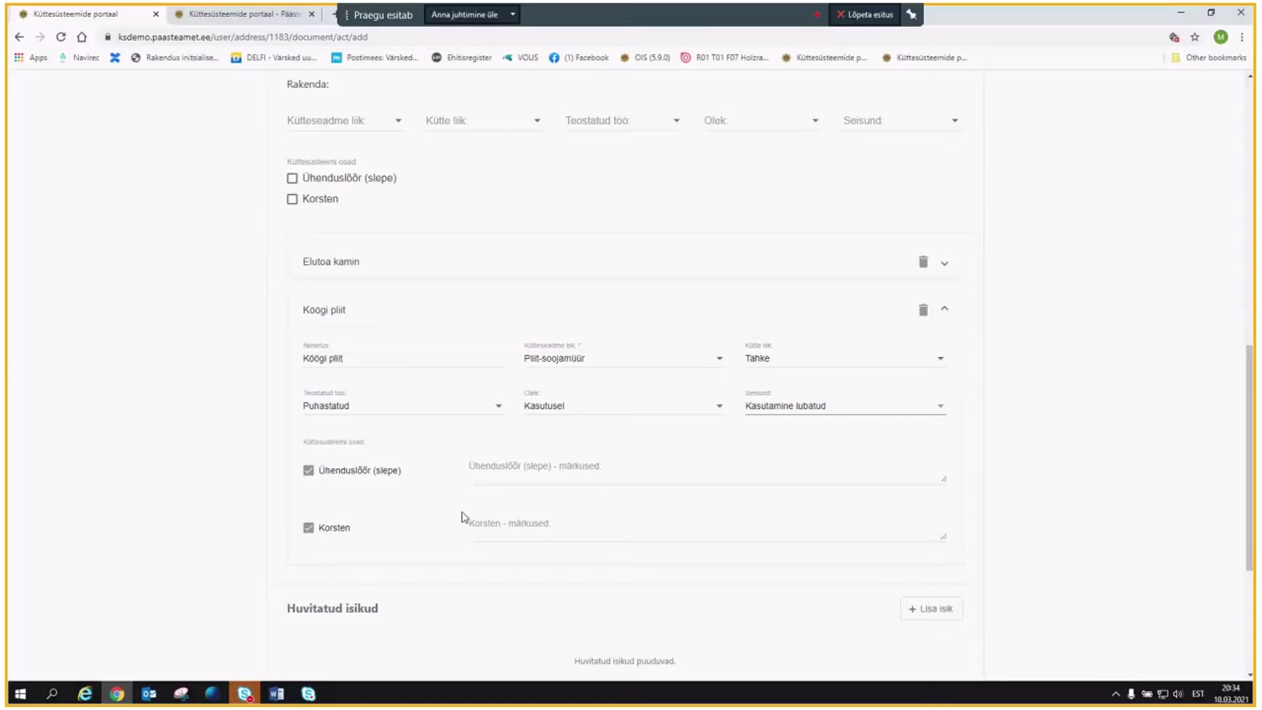
scroll(460, 507, down, 1)
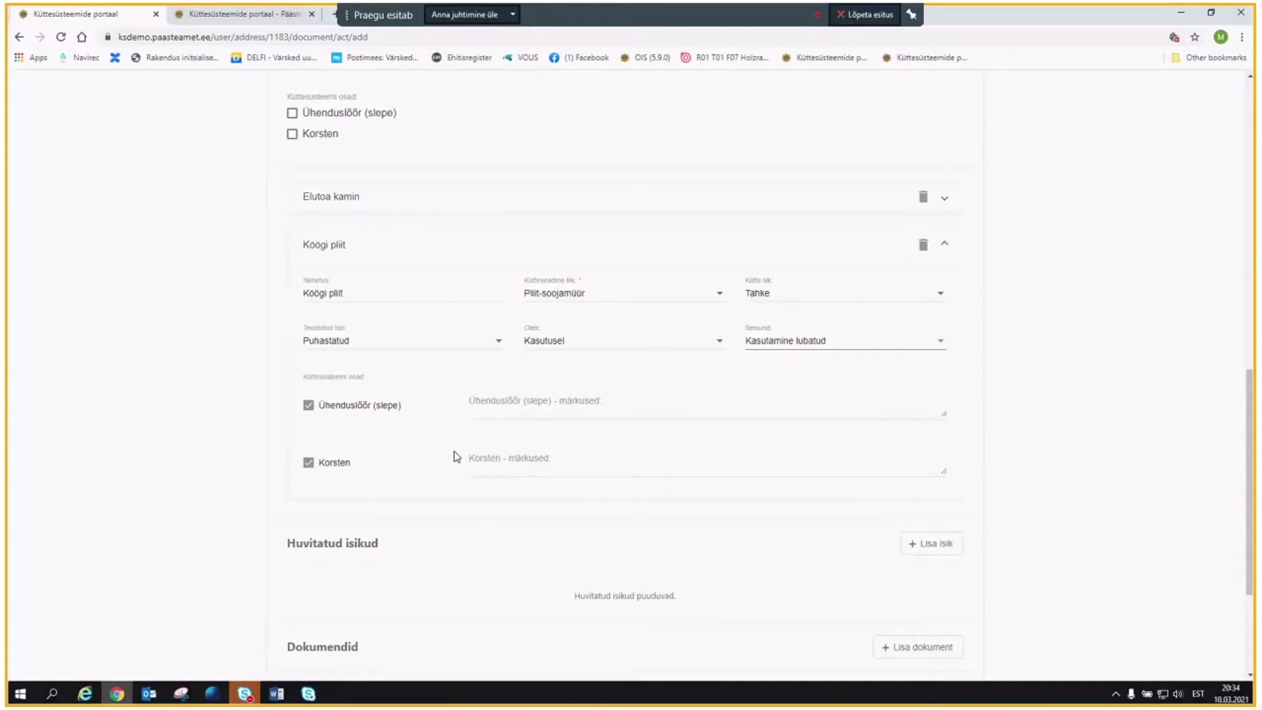
scroll(453, 457, down, 2)
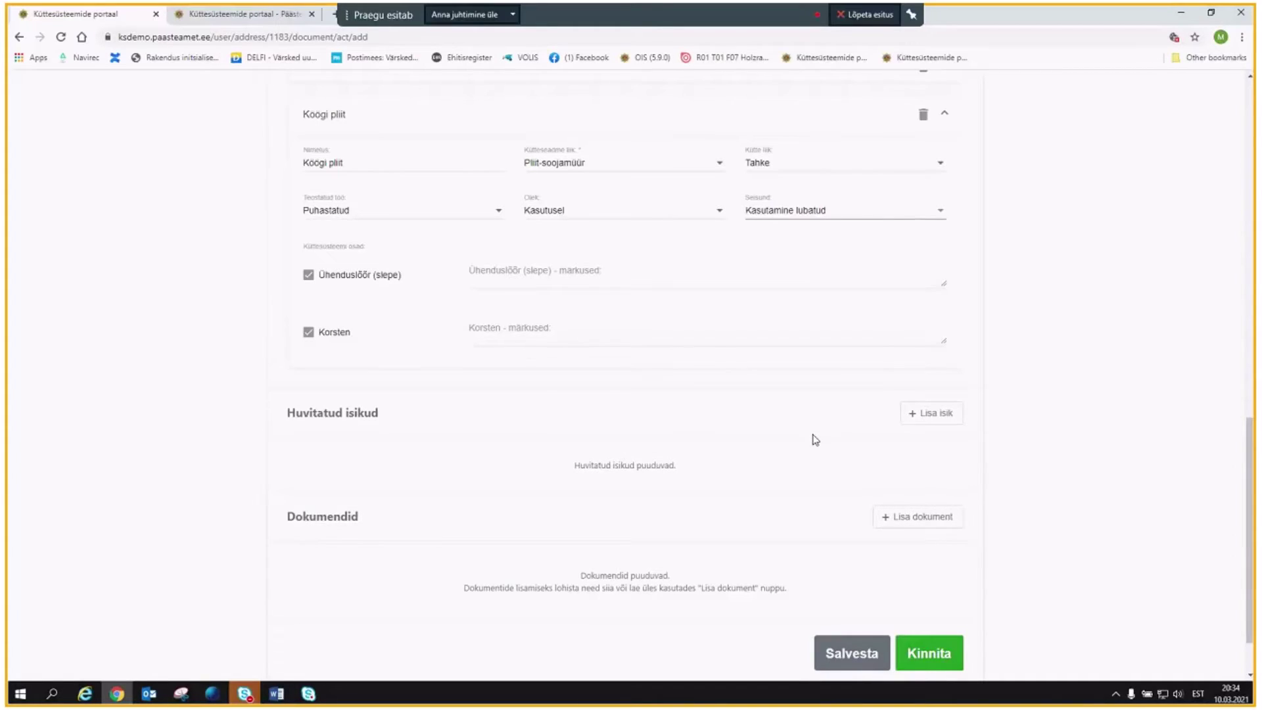
scroll(815, 439, up, 7)
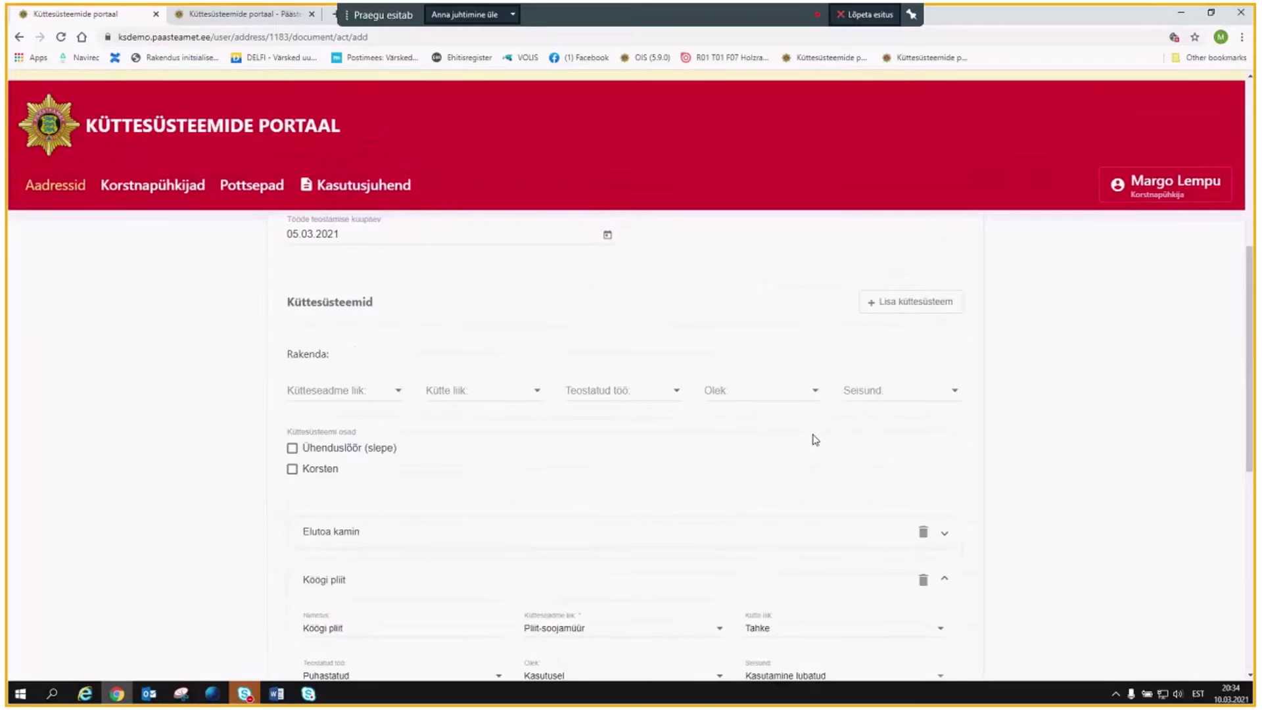
scroll(762, 437, up, 7)
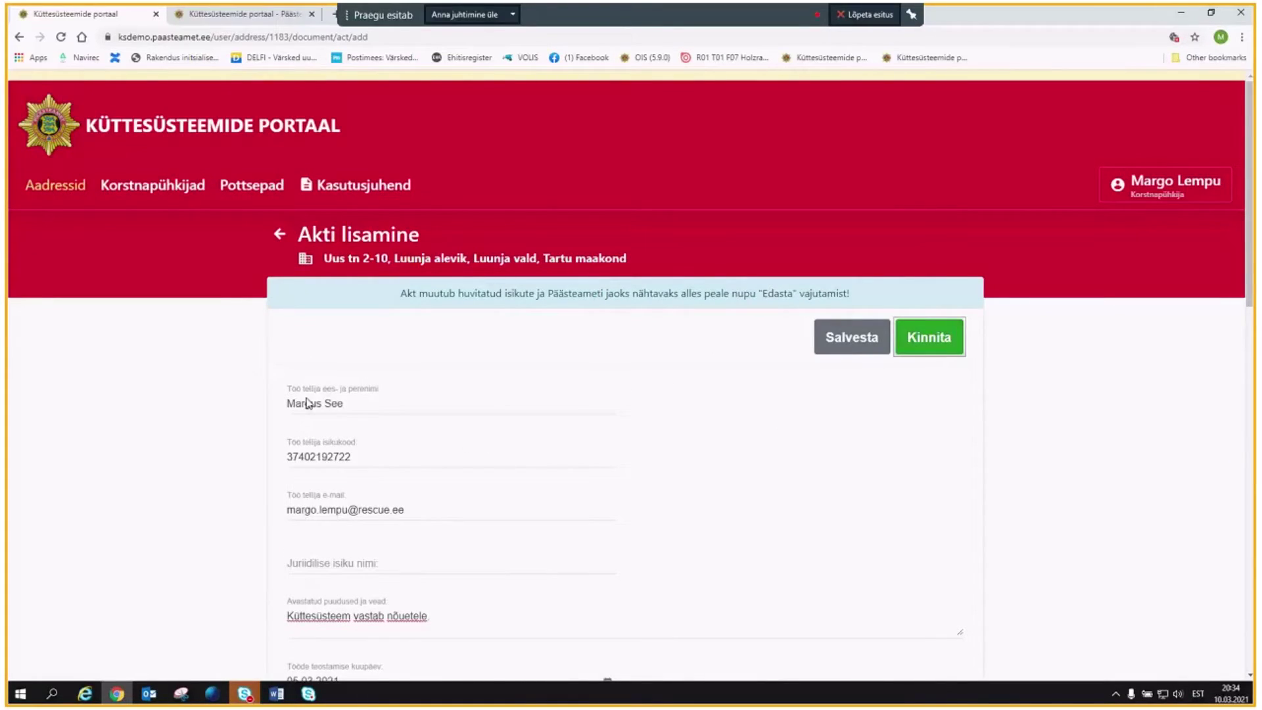
scroll(579, 421, down, 15)
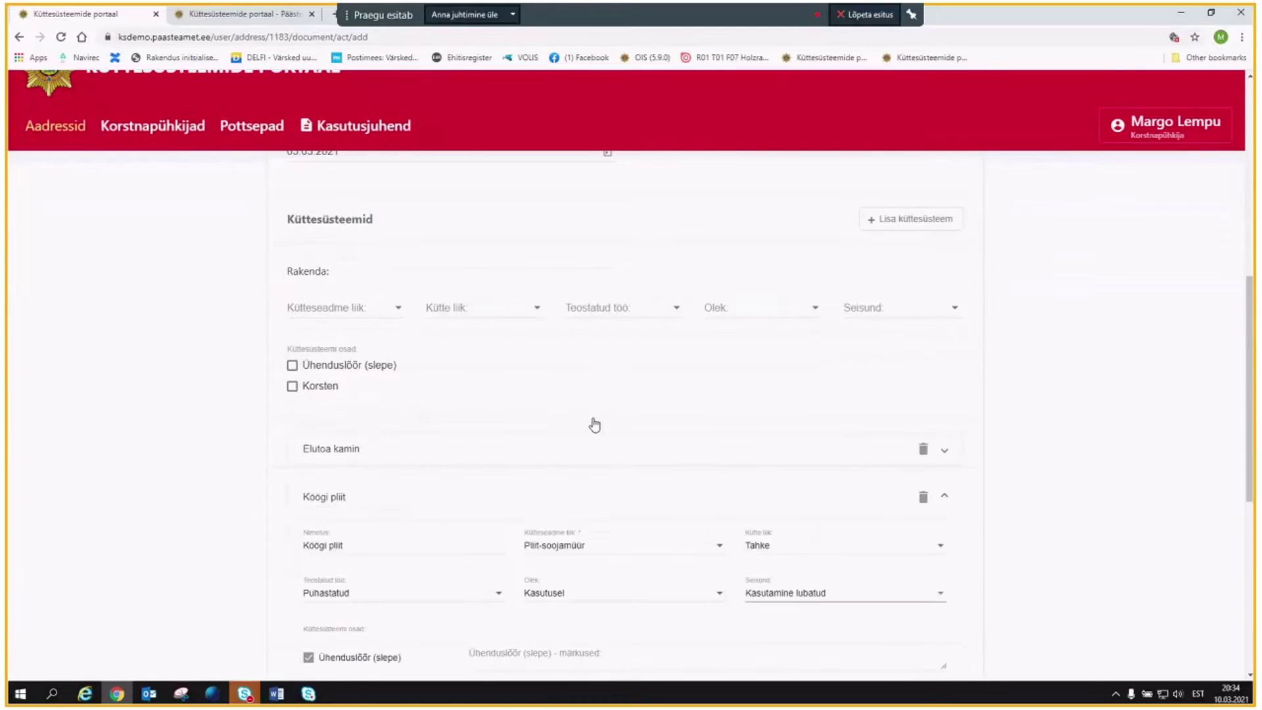
scroll(767, 437, down, 3)
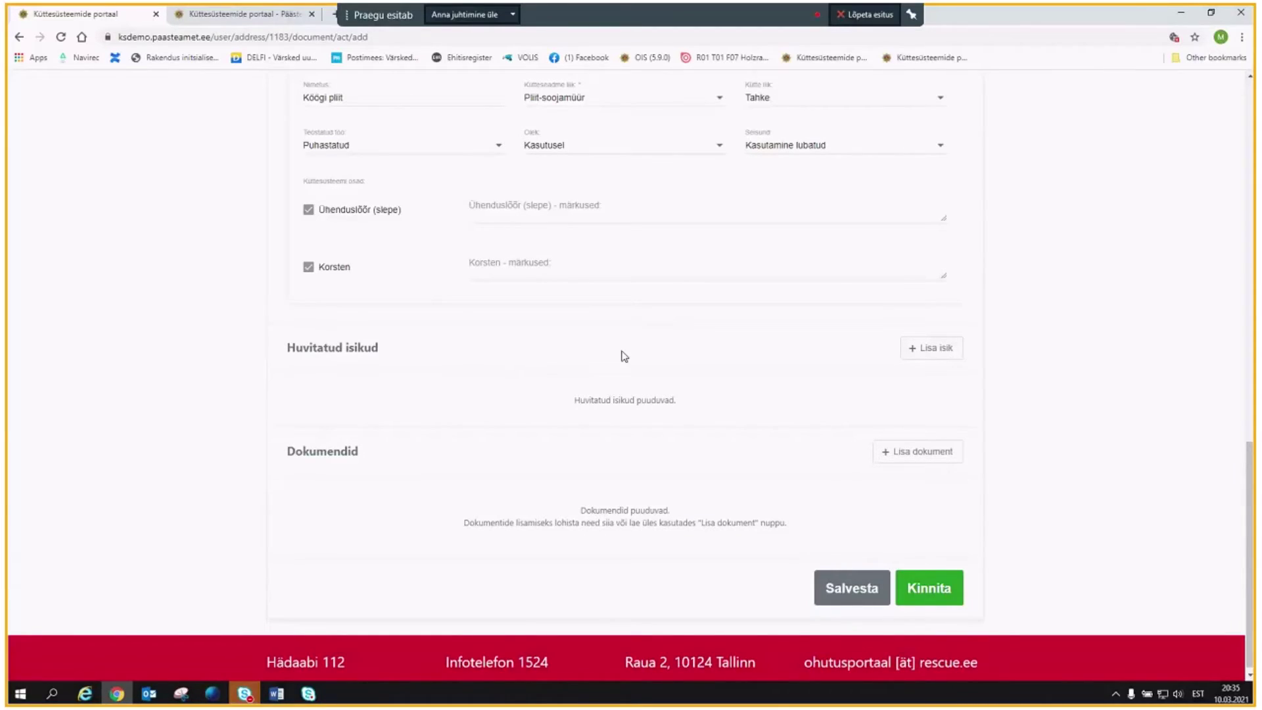
scroll(618, 355, up, 8)
scroll(616, 357, up, 6)
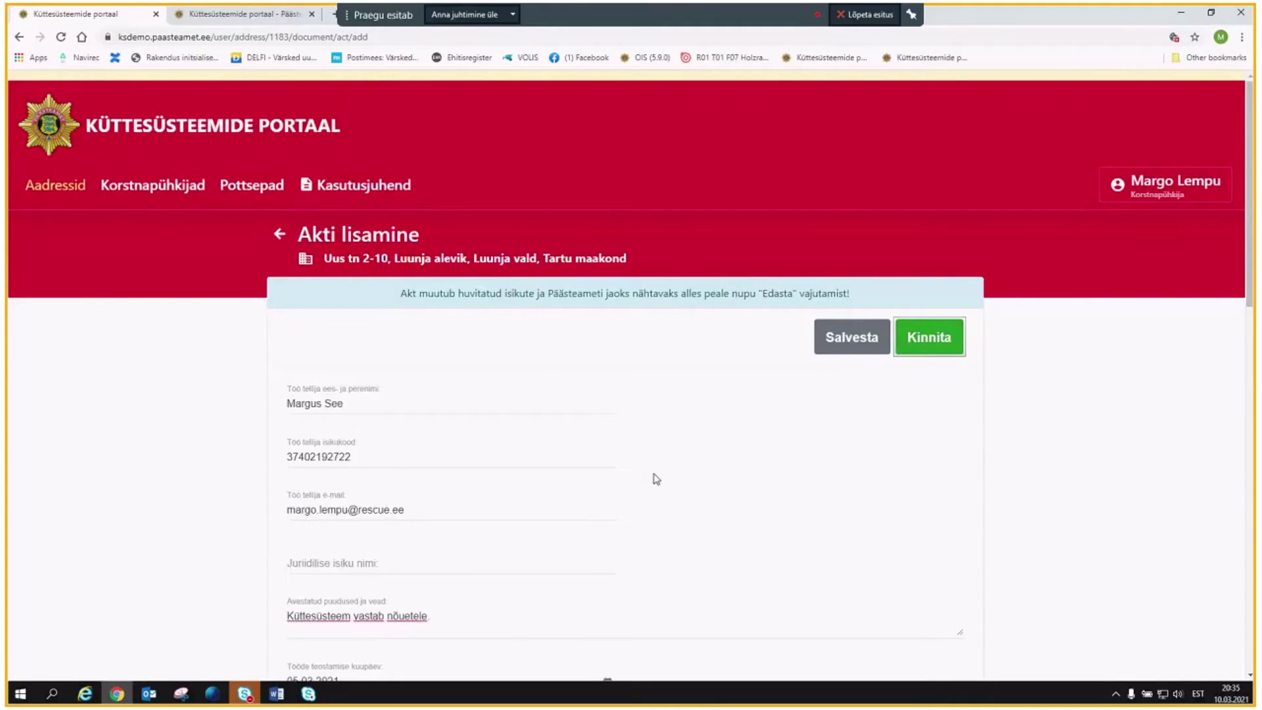
scroll(660, 468, down, 9)
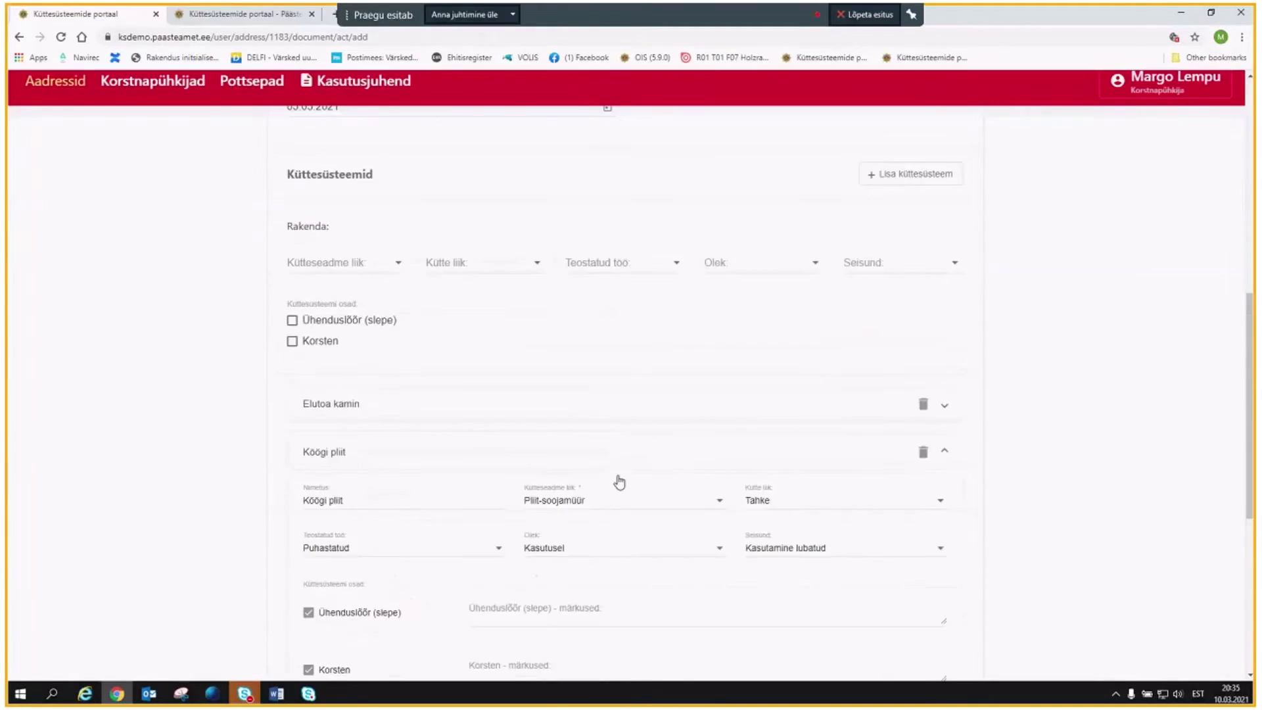
scroll(620, 484, down, 5)
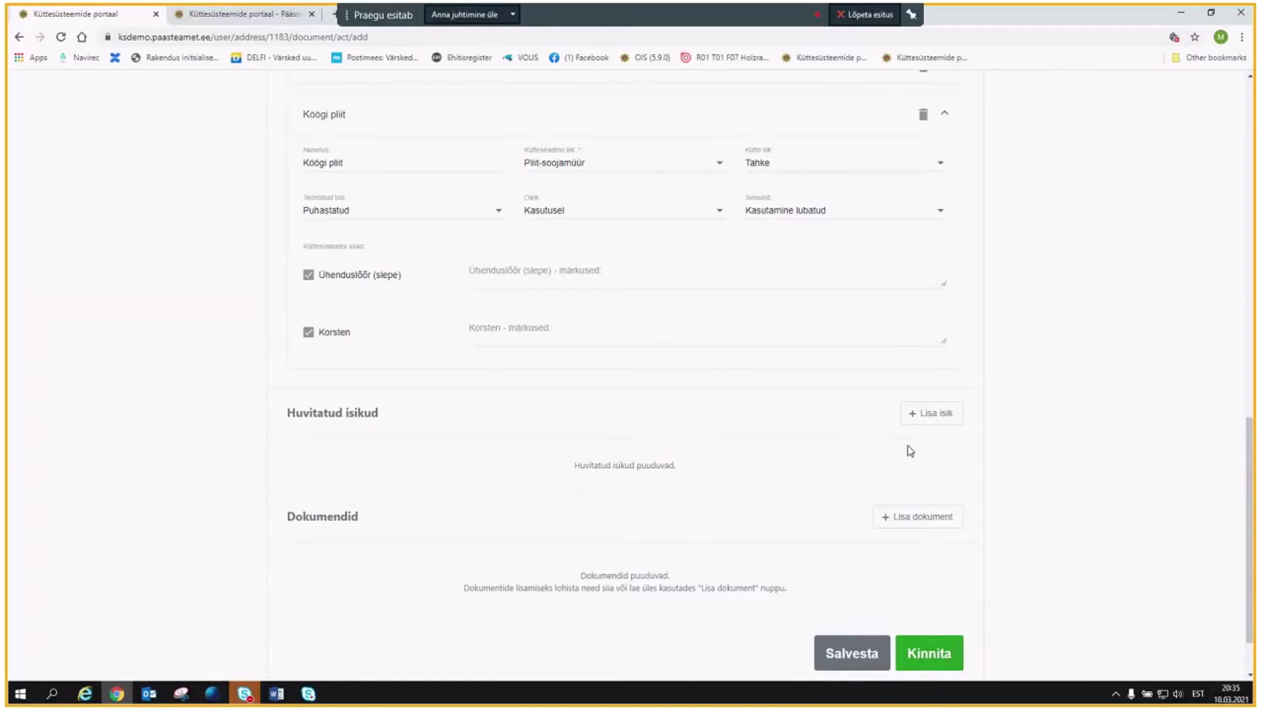
Save an interested person, with full name and personal ID code, under Huvitatud isikud.
click(934, 420)
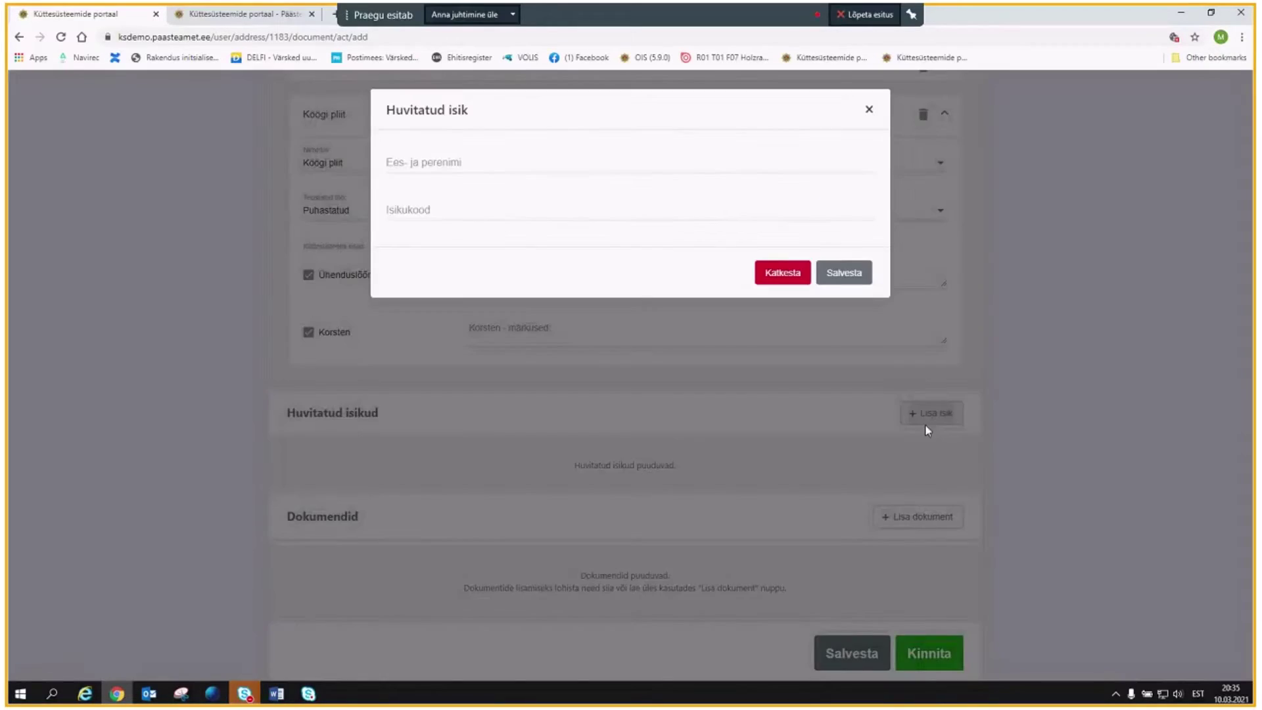
click(415, 165)
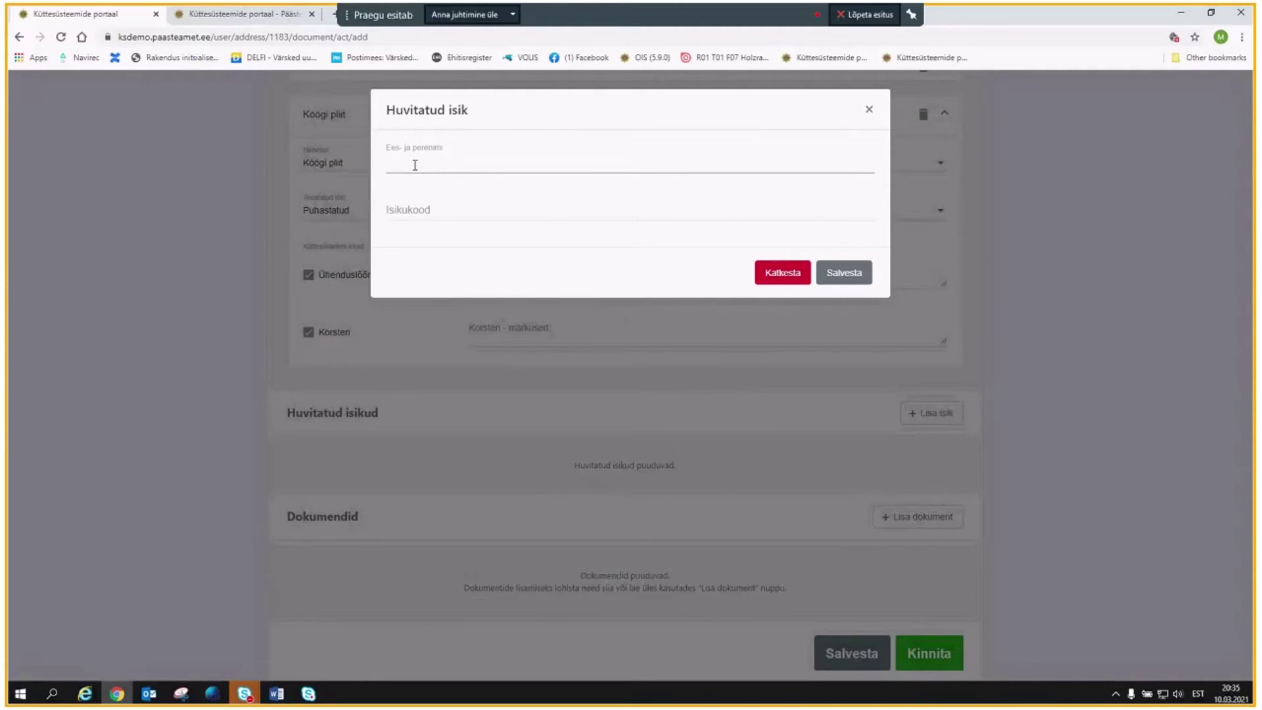
click(411, 211)
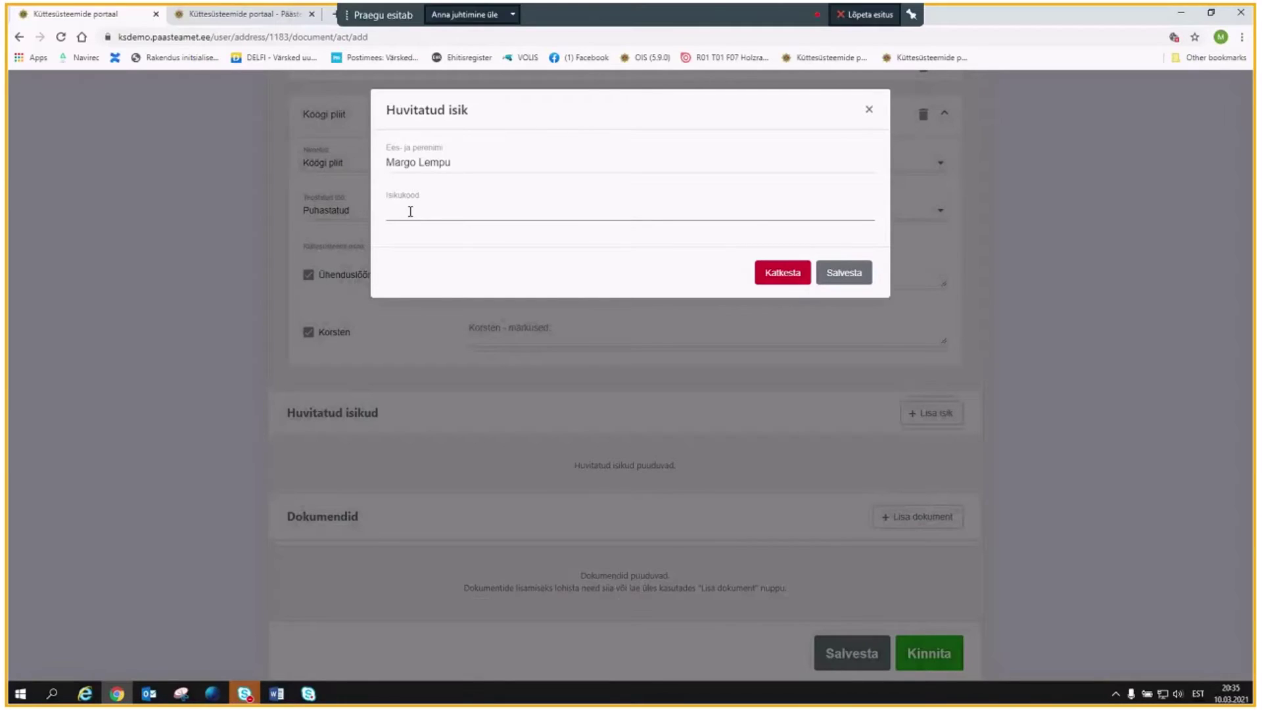
click(845, 277)
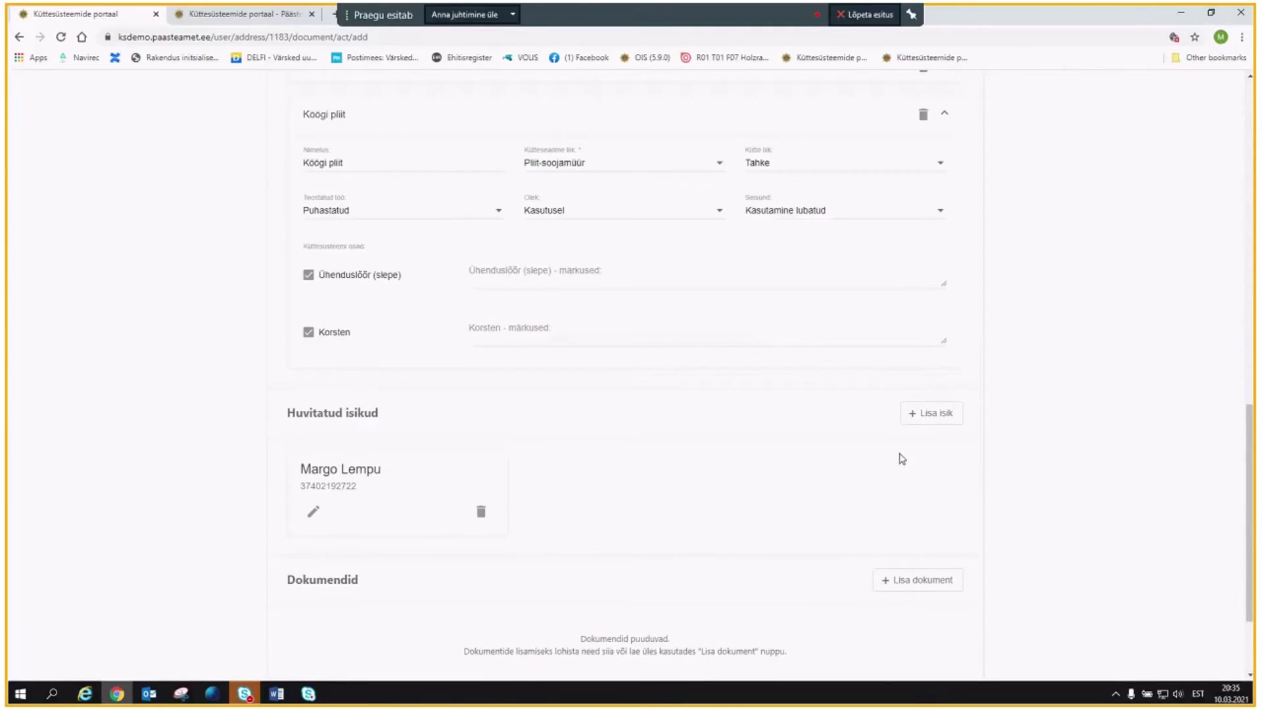
scroll(892, 458, up, 3)
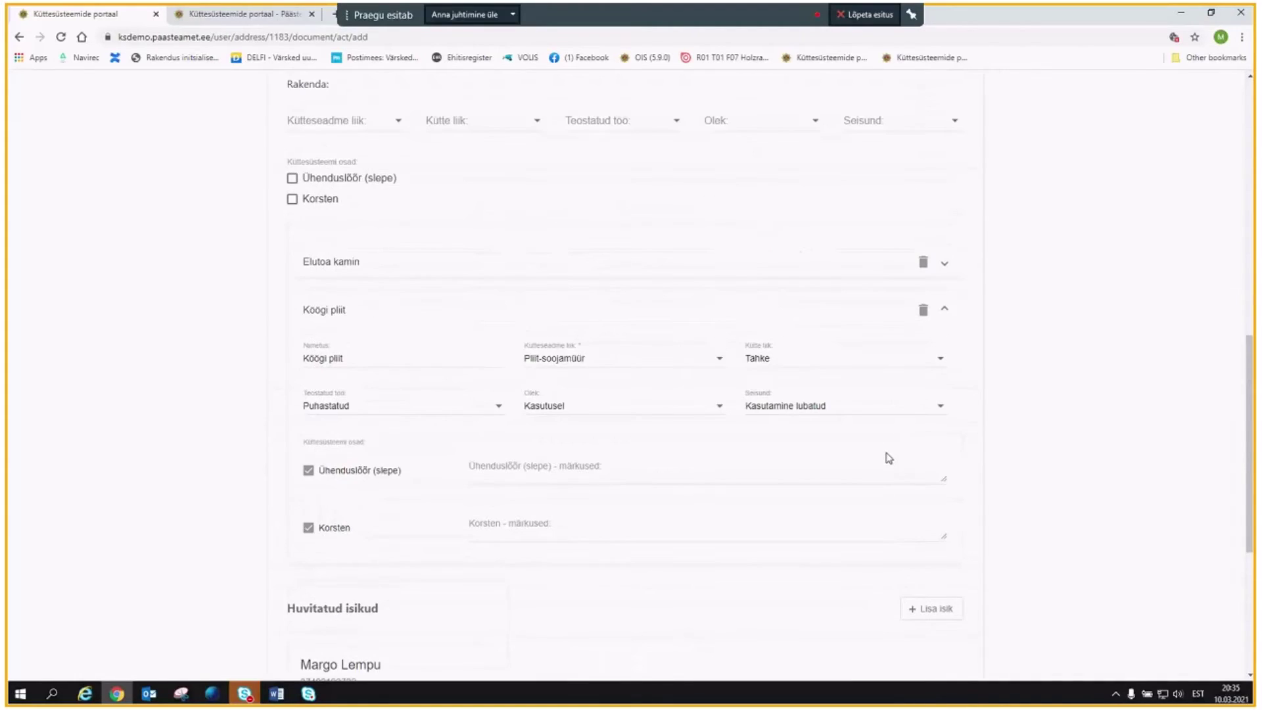
scroll(879, 457, up, 10)
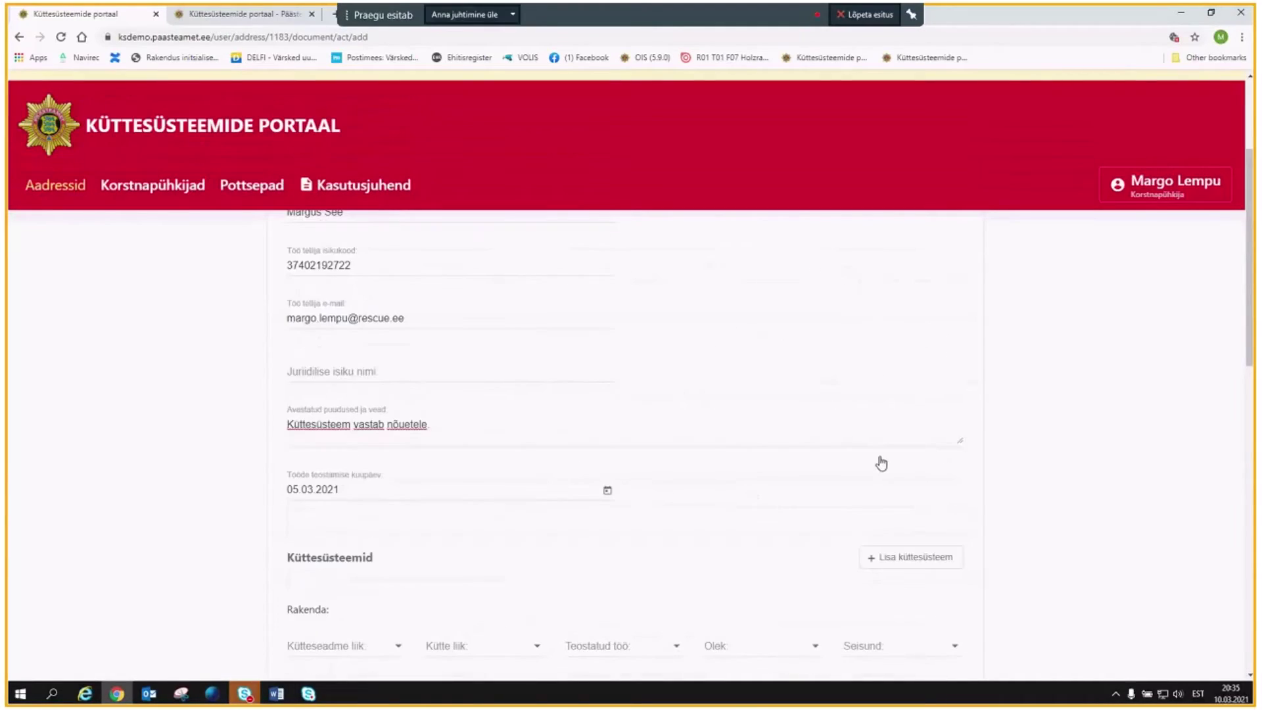
scroll(860, 465, down, 2)
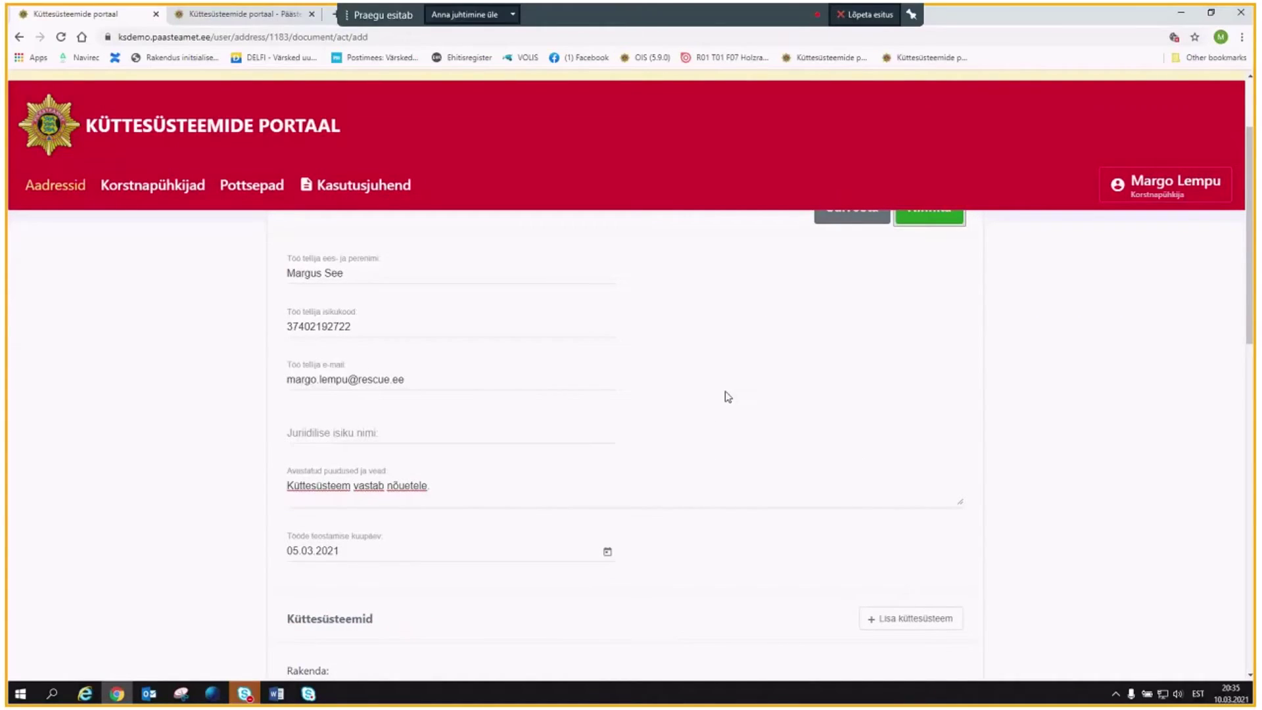
scroll(727, 397, down, 5)
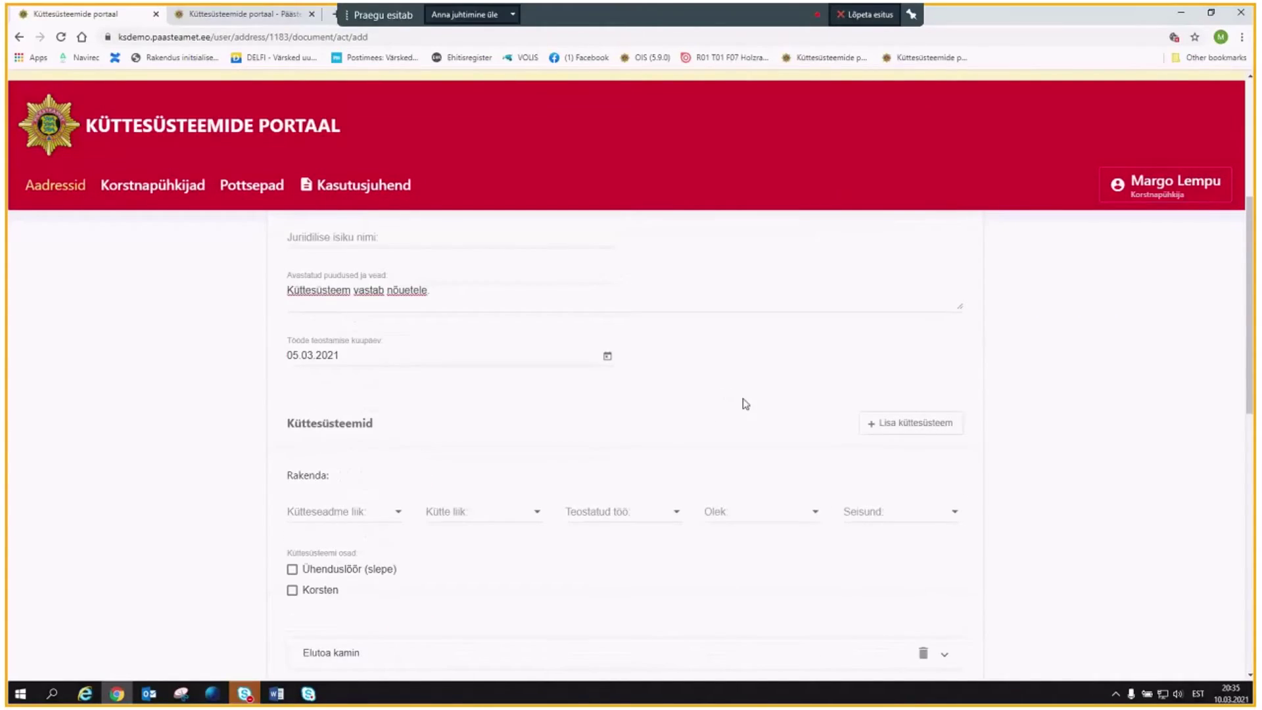
Save the inspection act so 'Akt edukalt salvestatud!' appears.
scroll(743, 404, down, 1)
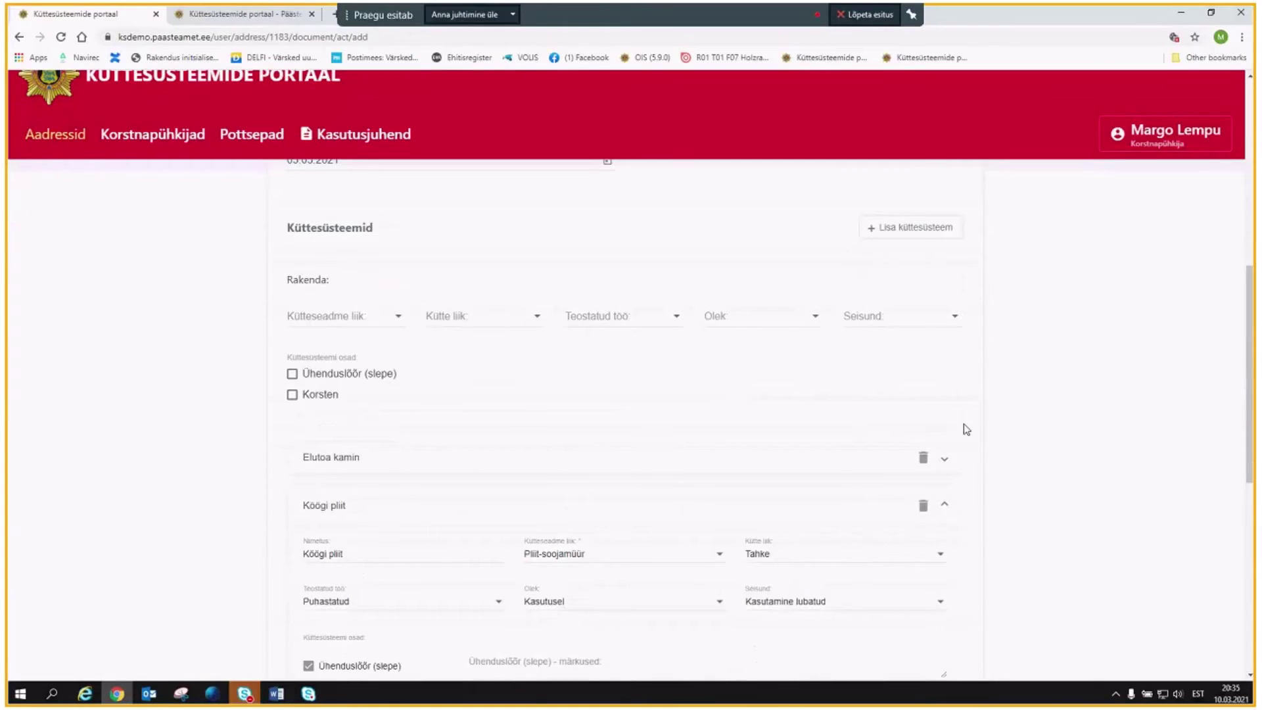
scroll(992, 452, down, 3)
scroll(983, 452, down, 3)
scroll(973, 453, down, 2)
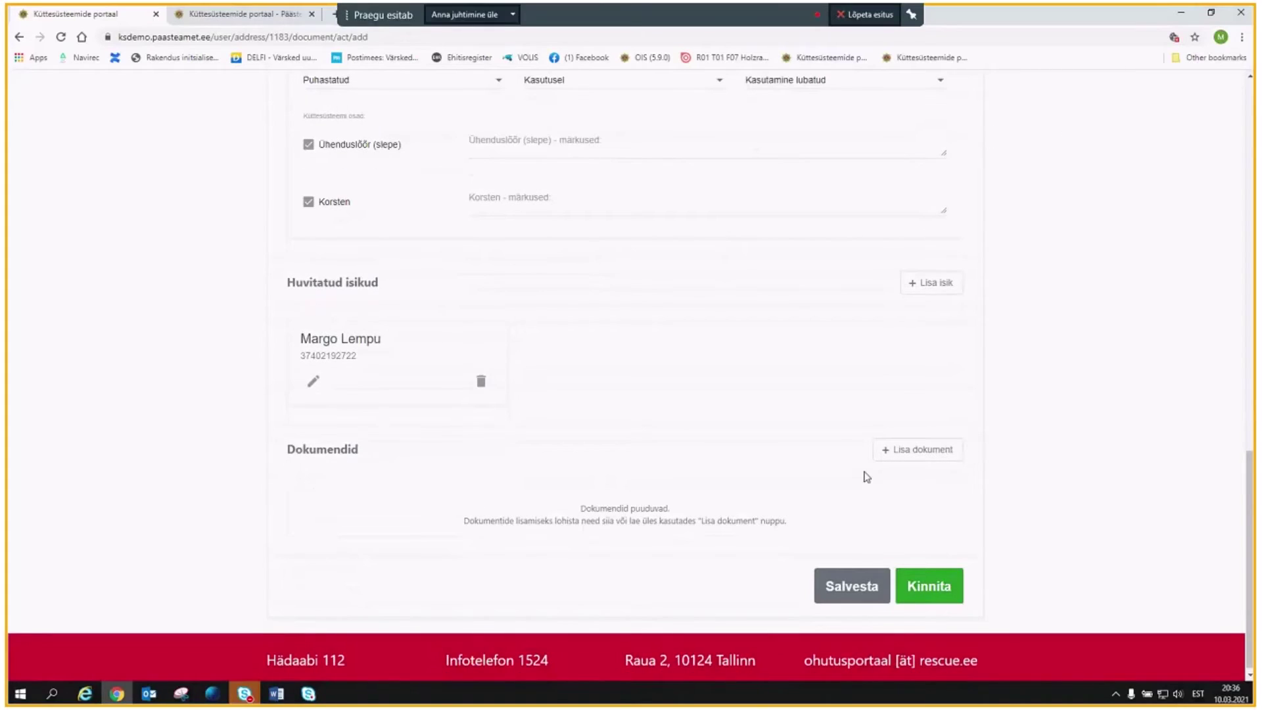
click(867, 591)
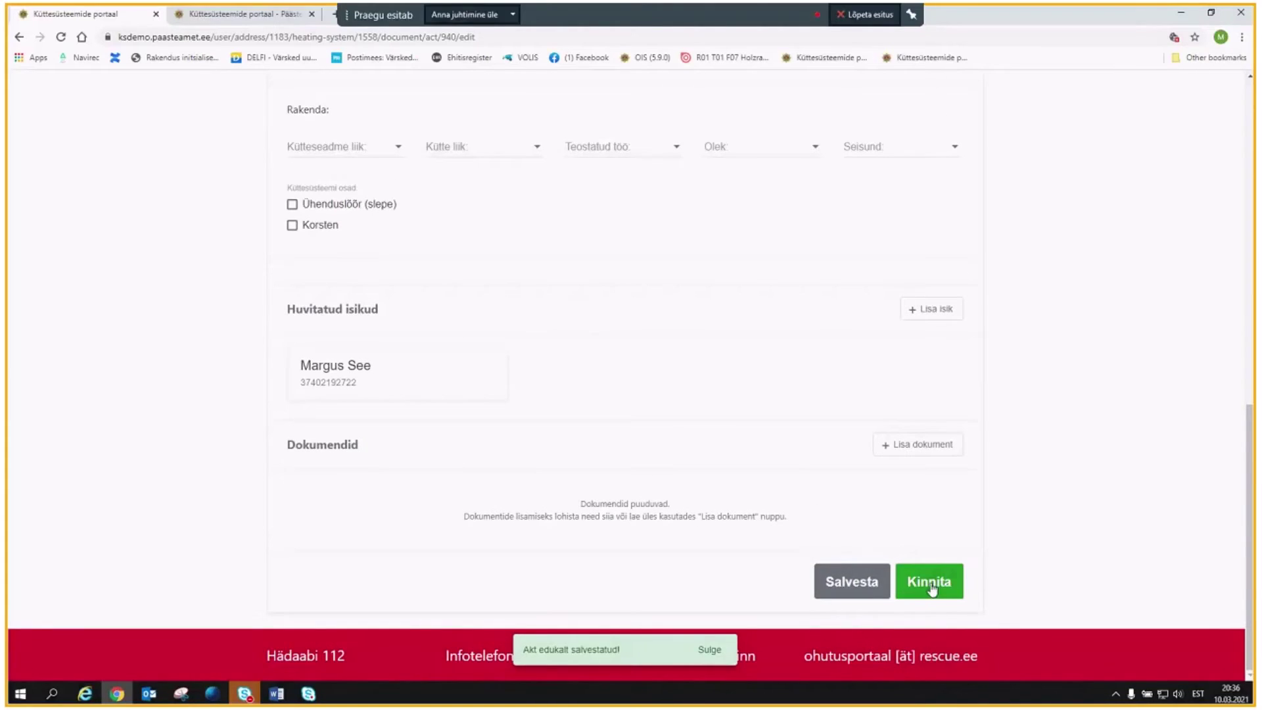
scroll(434, 319, up, 2)
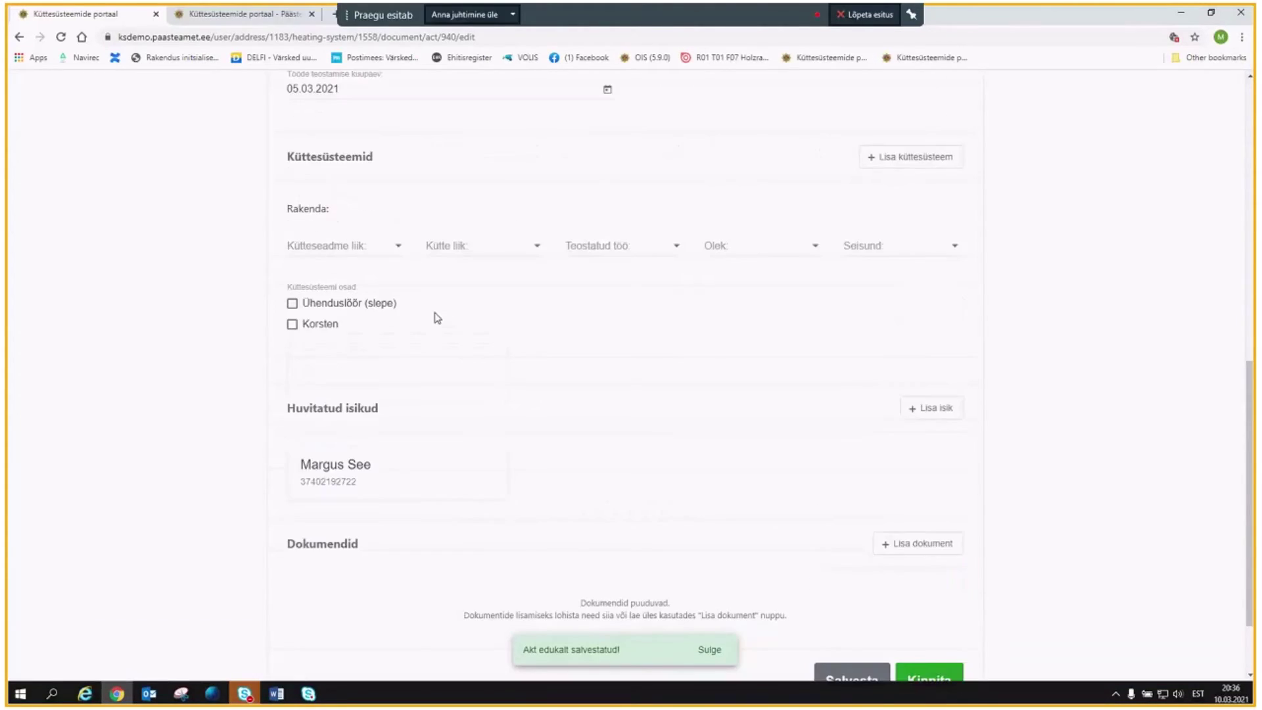
scroll(881, 539, down, 2)
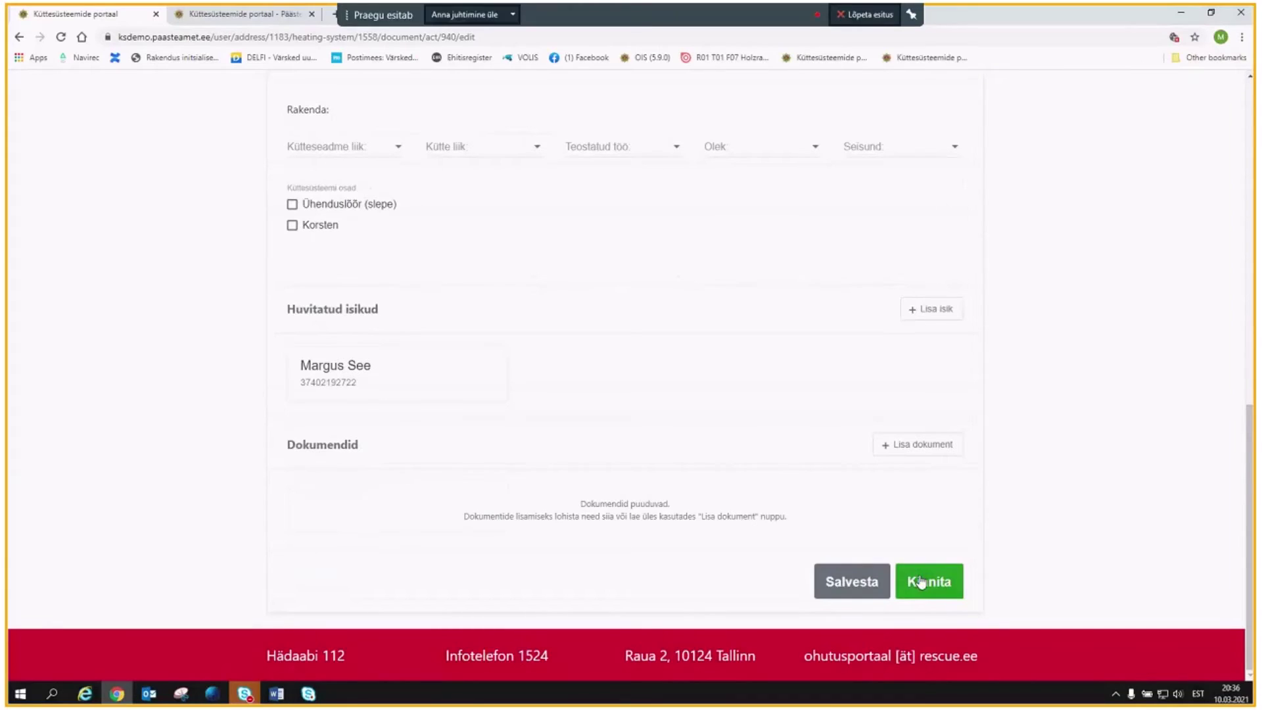
Confirm the act via Kinnita in the Akti allkirjastamine dialog, then review the Kinnitatud act.
click(921, 578)
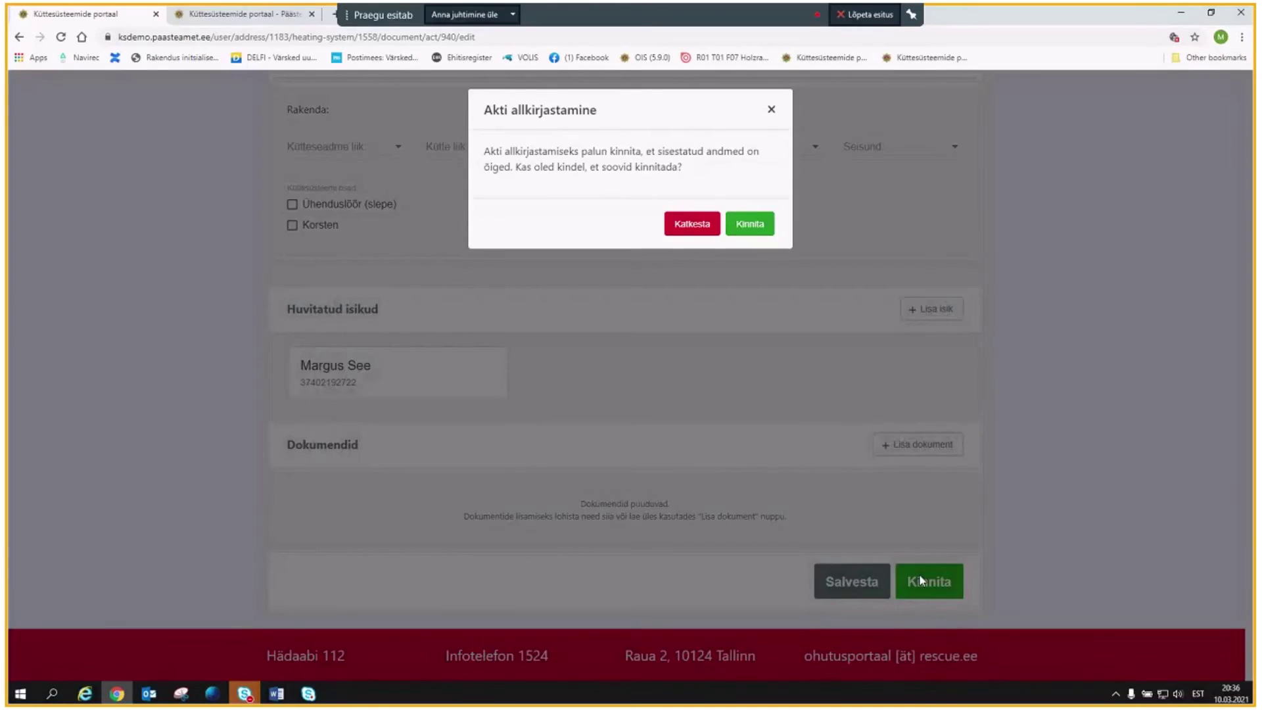
click(750, 225)
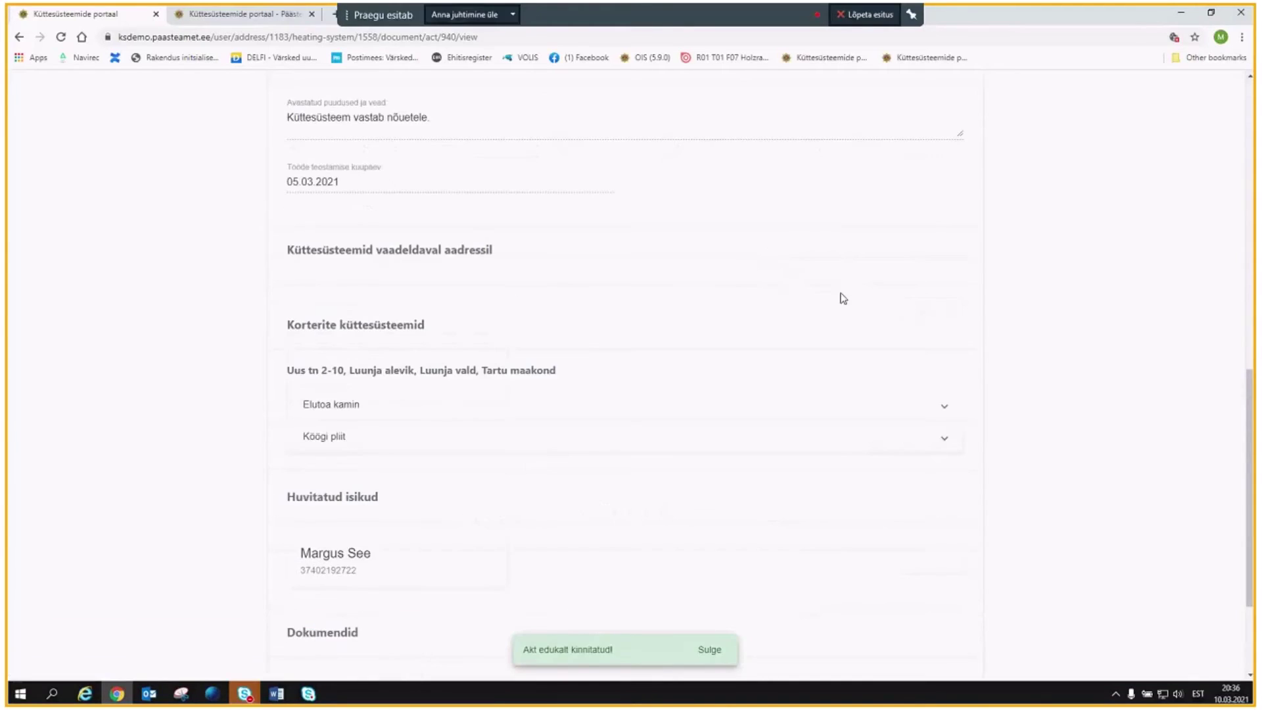
scroll(820, 327, up, 4)
scroll(821, 328, up, 6)
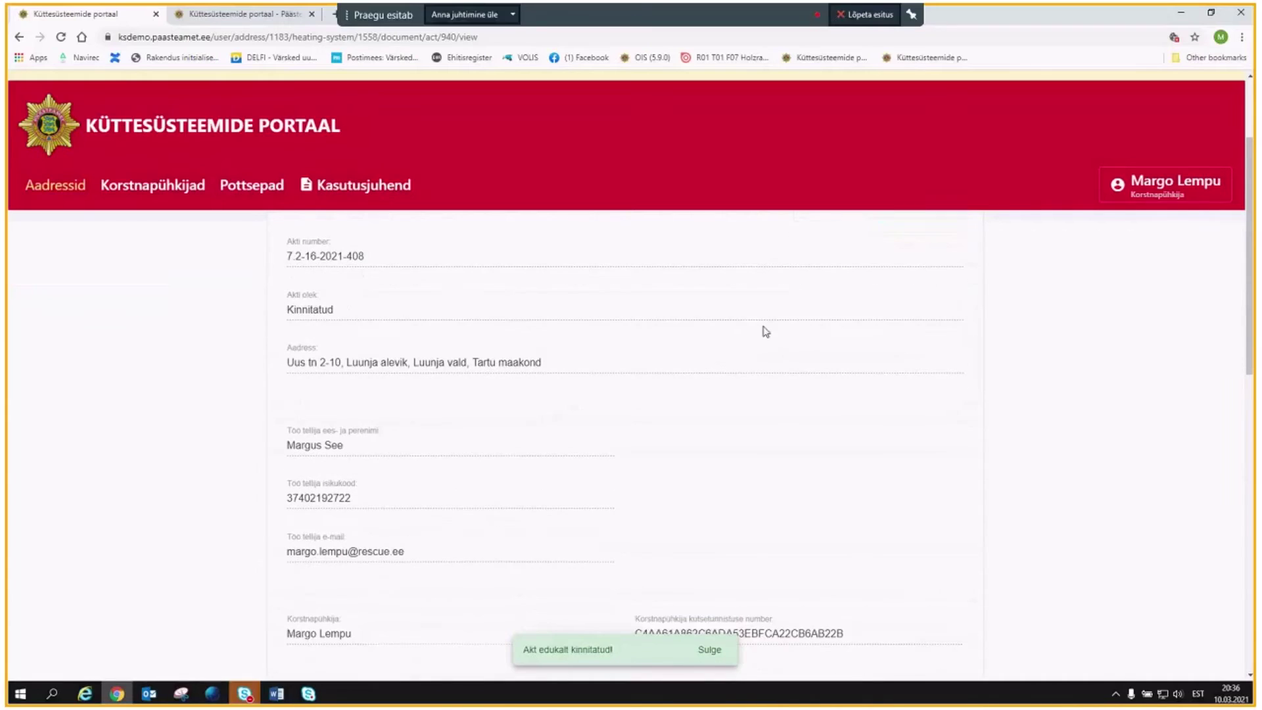
scroll(784, 326, down, 4)
scroll(755, 332, down, 7)
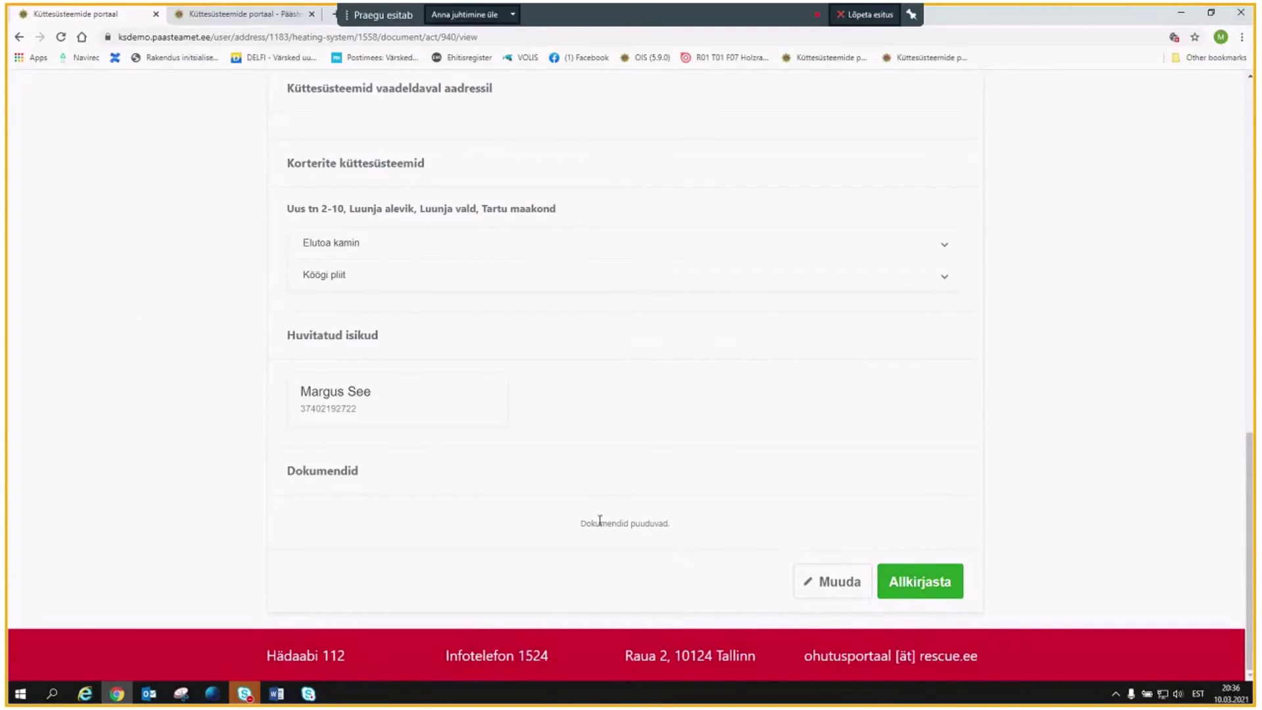
scroll(596, 517, up, 2)
scroll(596, 517, up, 1)
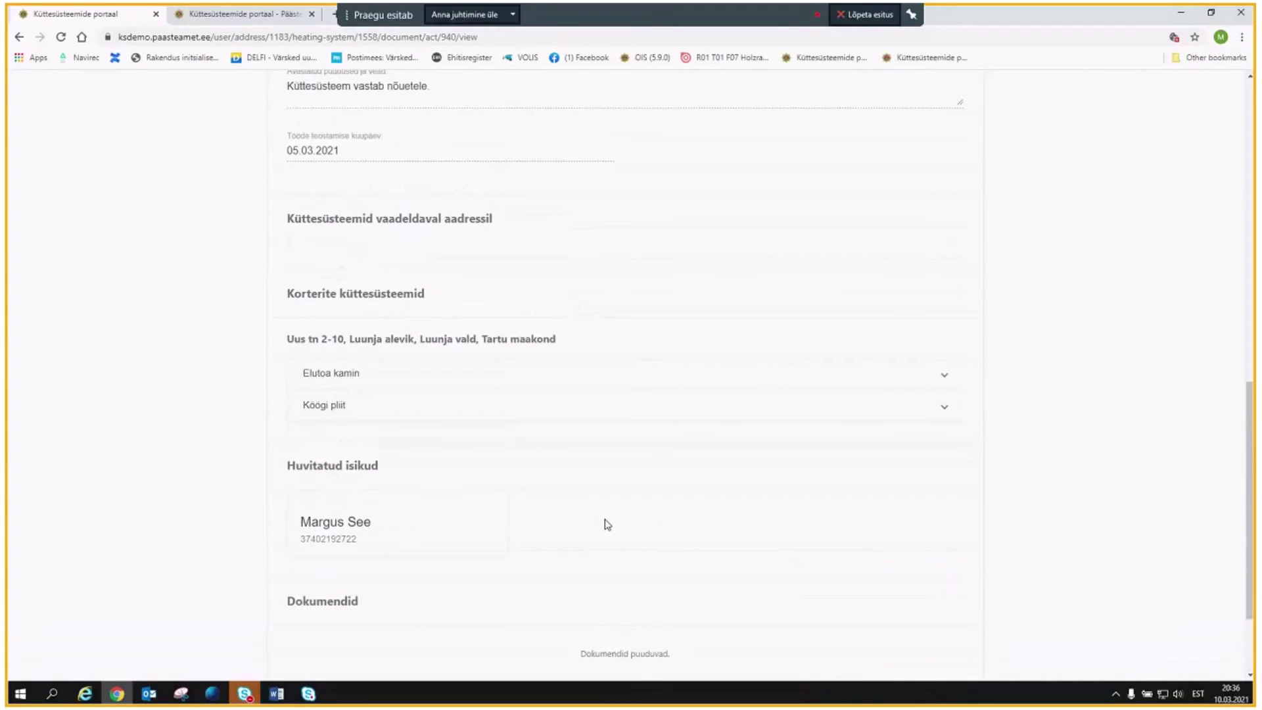
scroll(603, 524, up, 1)
scroll(608, 524, up, 2)
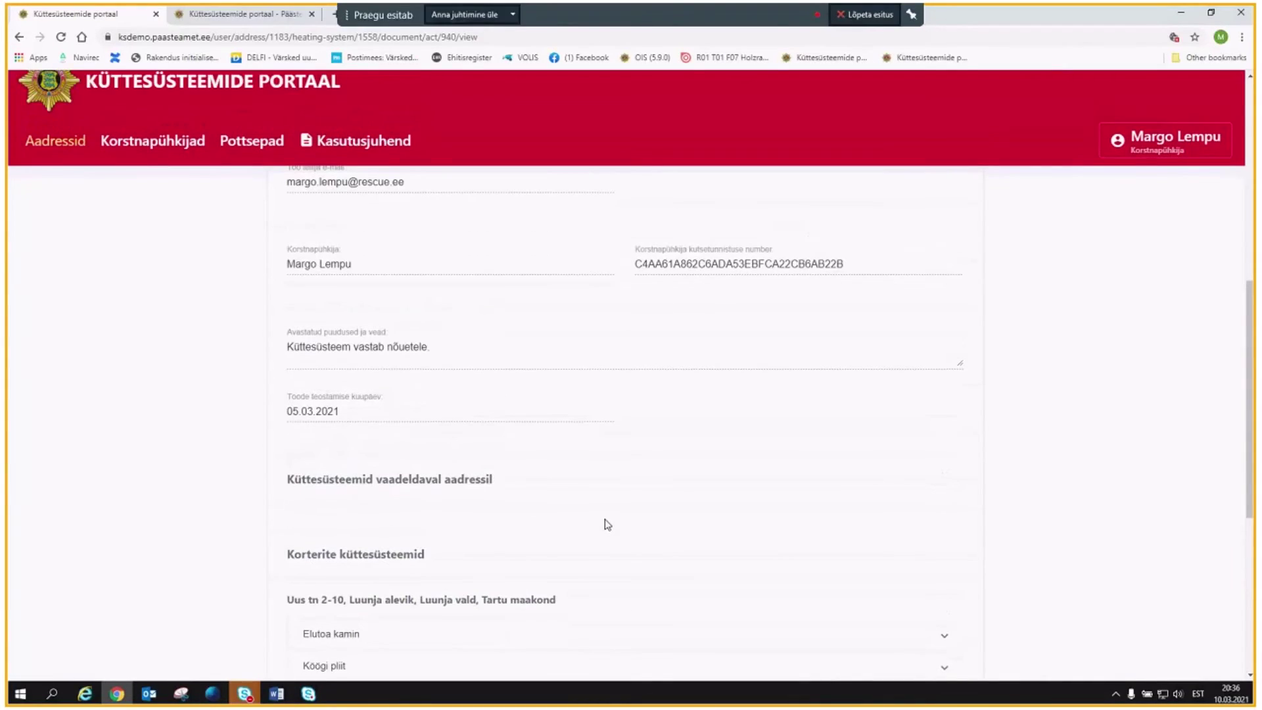
scroll(607, 524, up, 4)
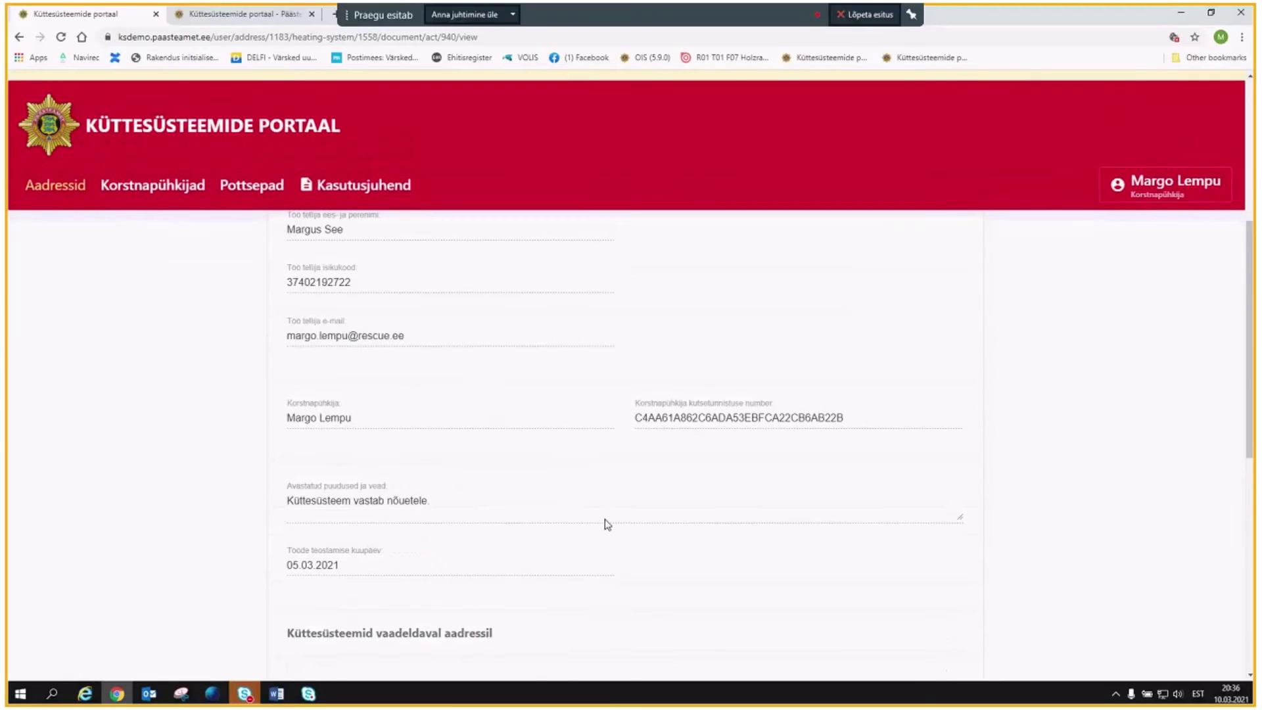
scroll(607, 524, down, 7)
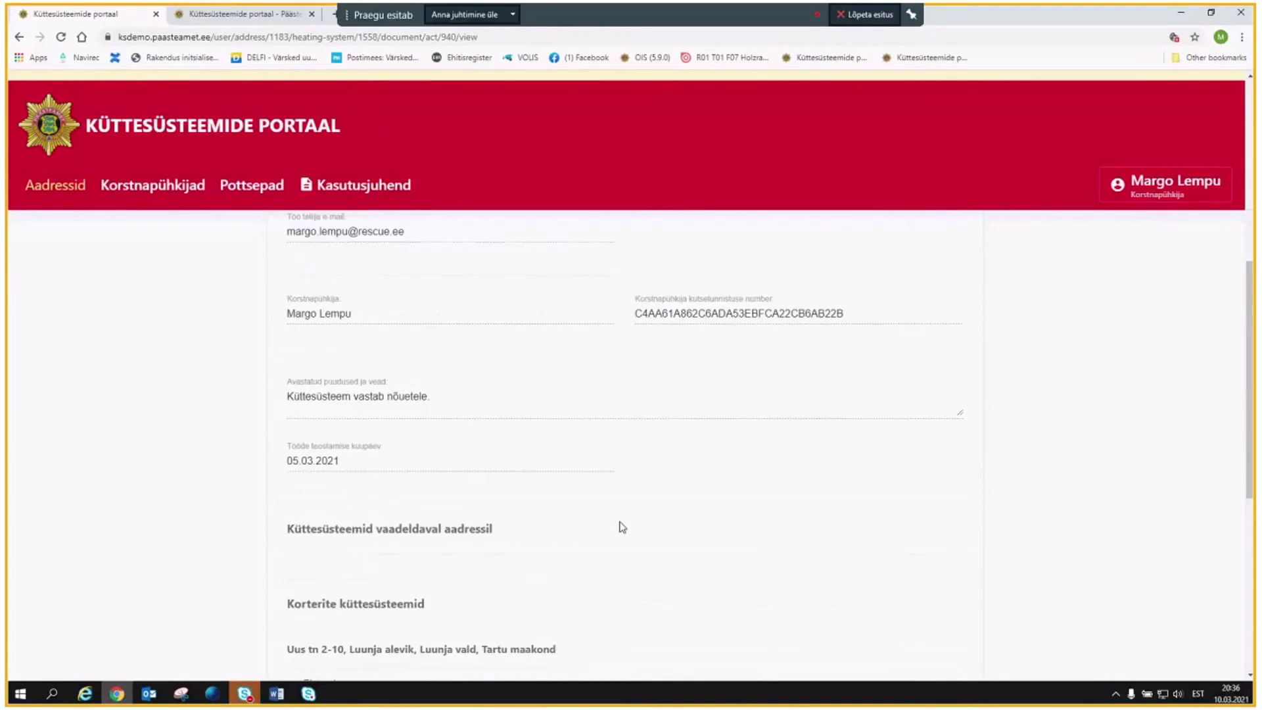
scroll(622, 530, down, 1)
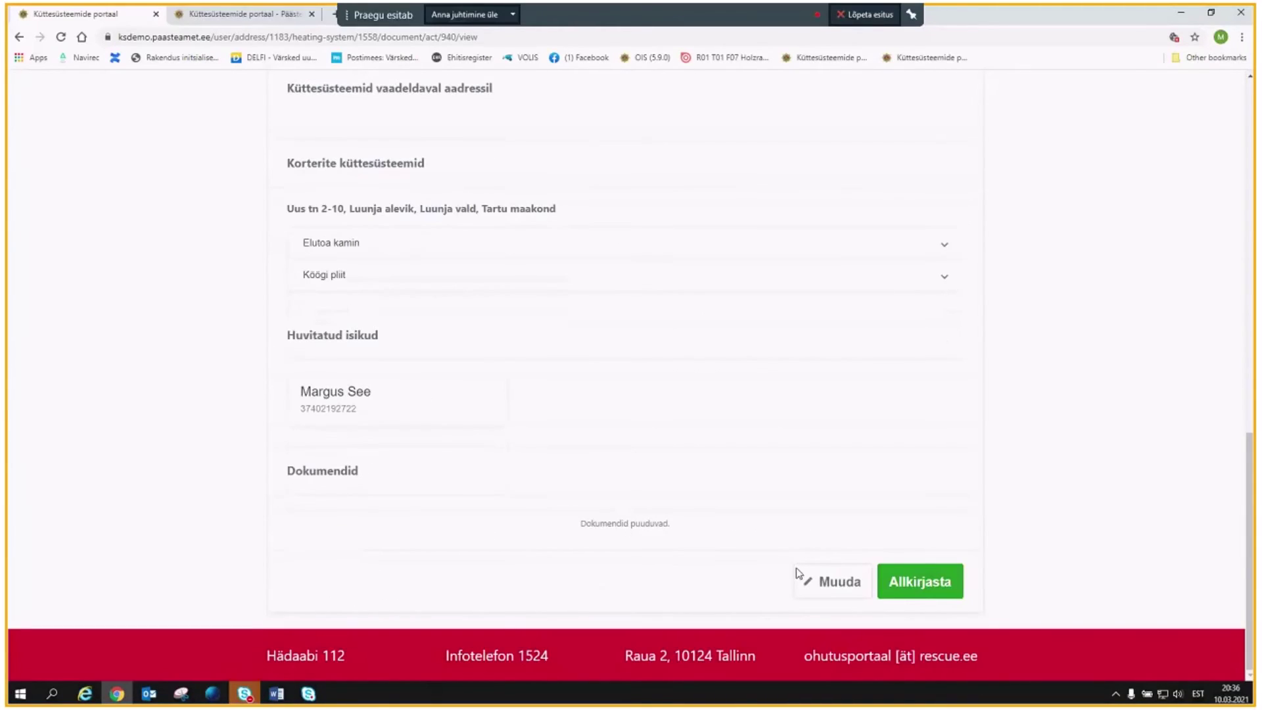
Sign the act with Mobiil-ID using the chimney sweep's phone number and Isikukood.
click(936, 591)
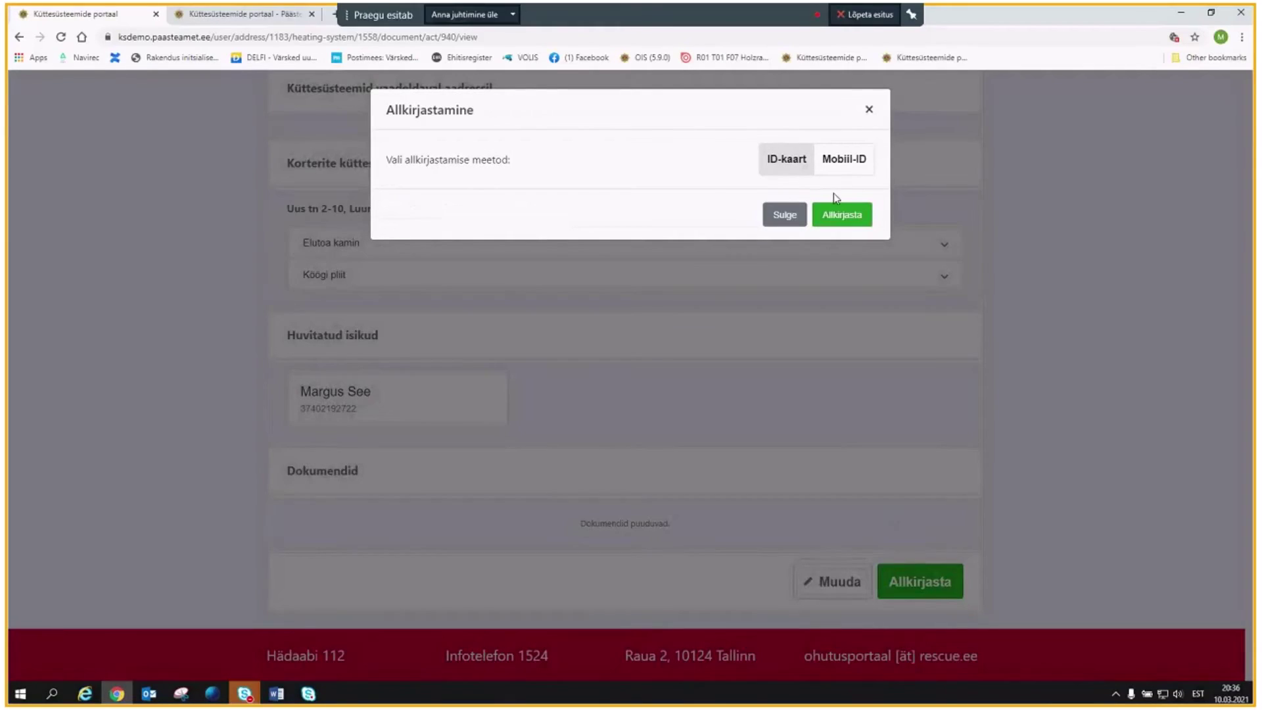
click(845, 159)
click(477, 209)
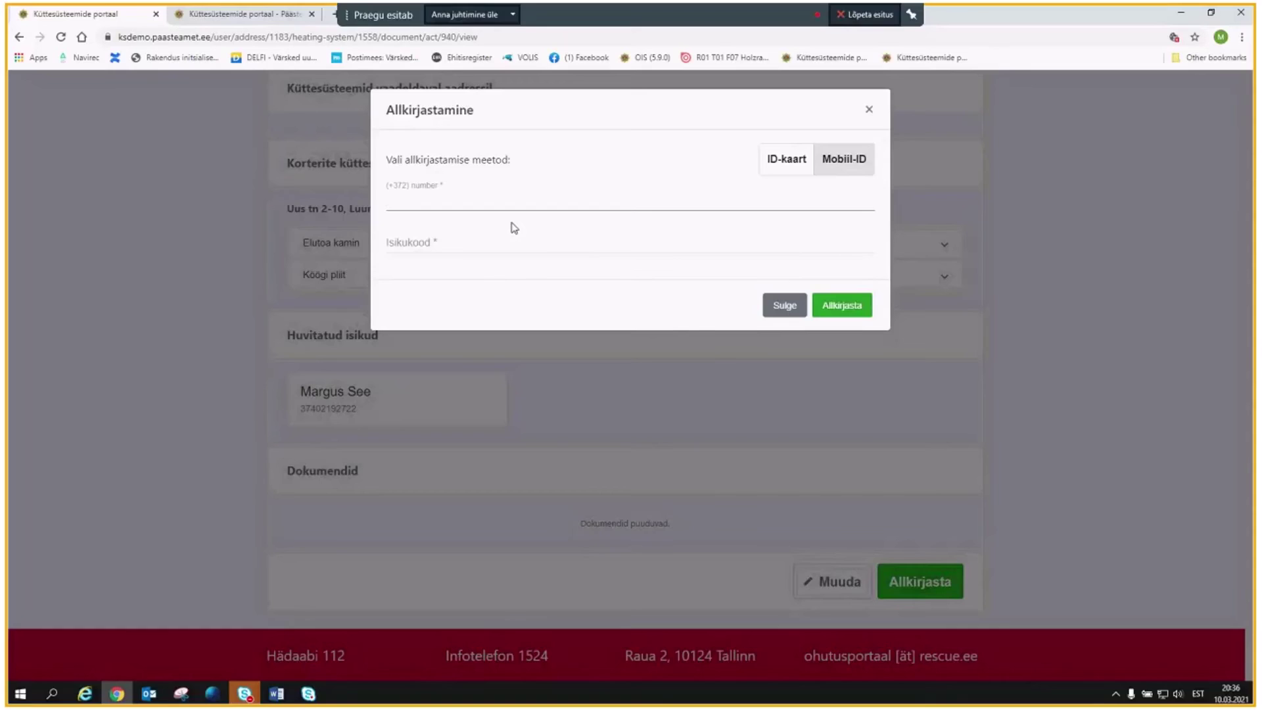
click(422, 241)
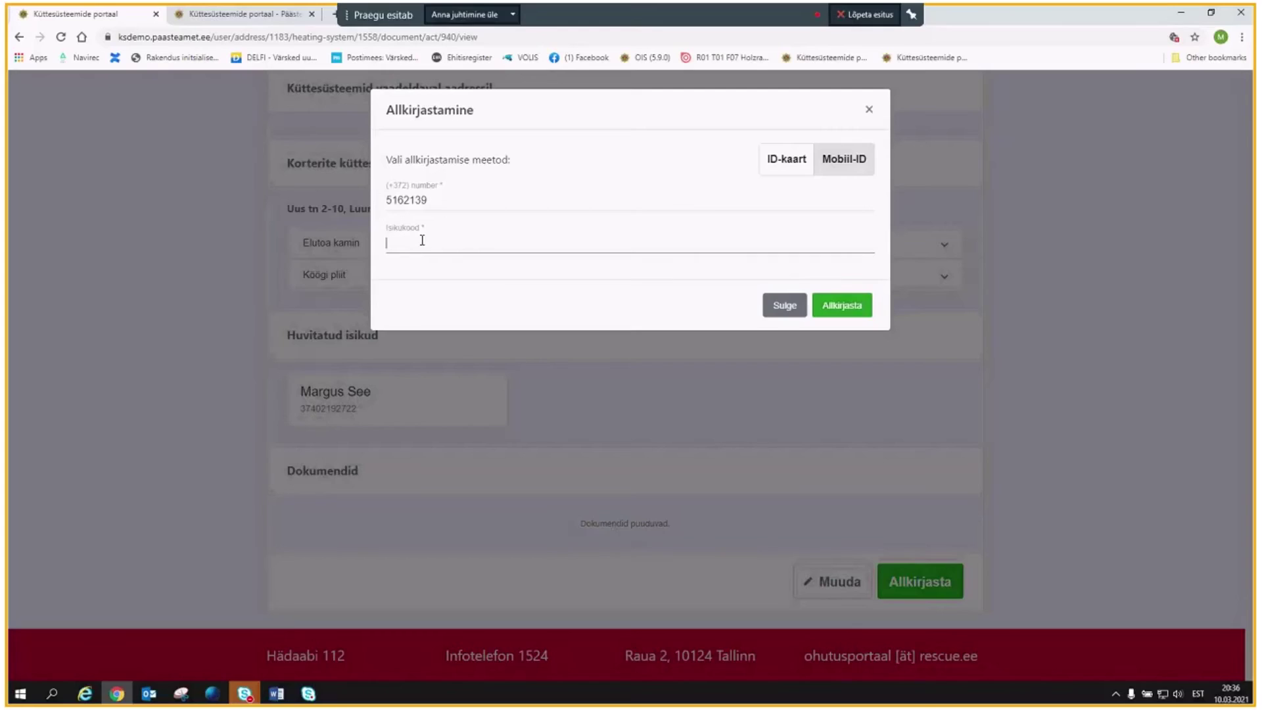
click(840, 305)
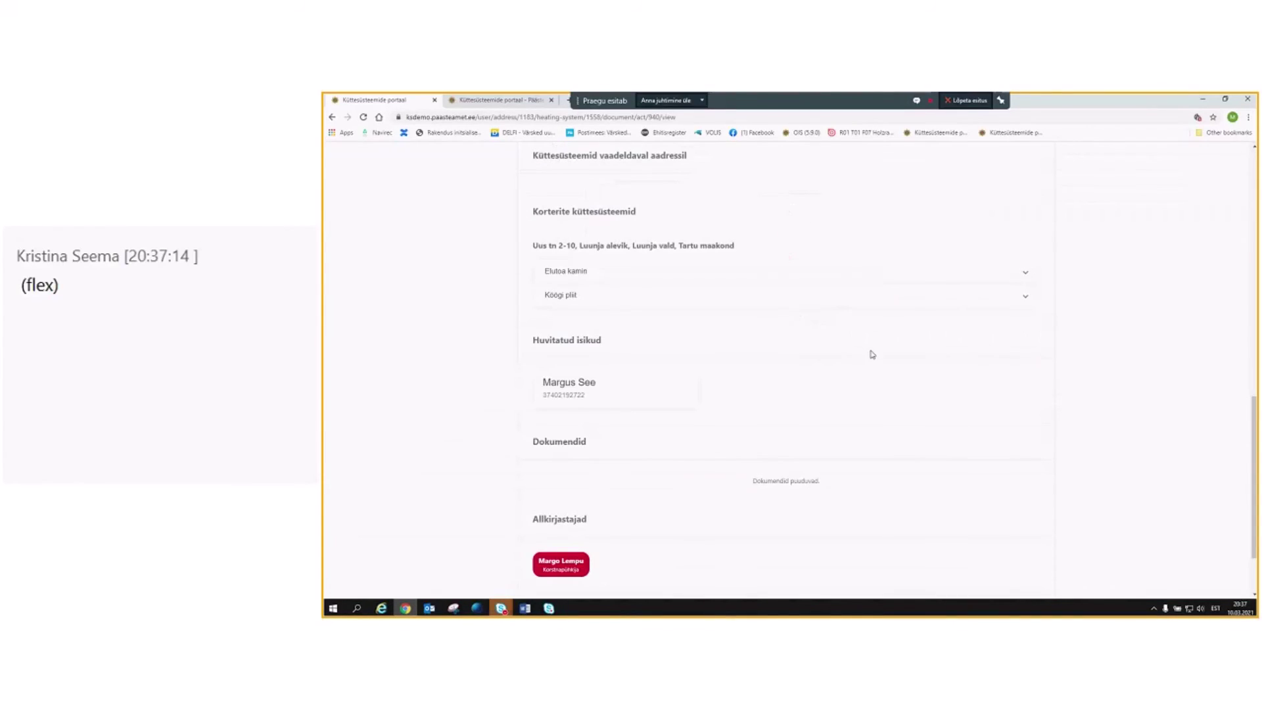
Review the signed act, then forward it with Edasta and confirm in the Akti edastamine dialog.
scroll(870, 351, down, 2)
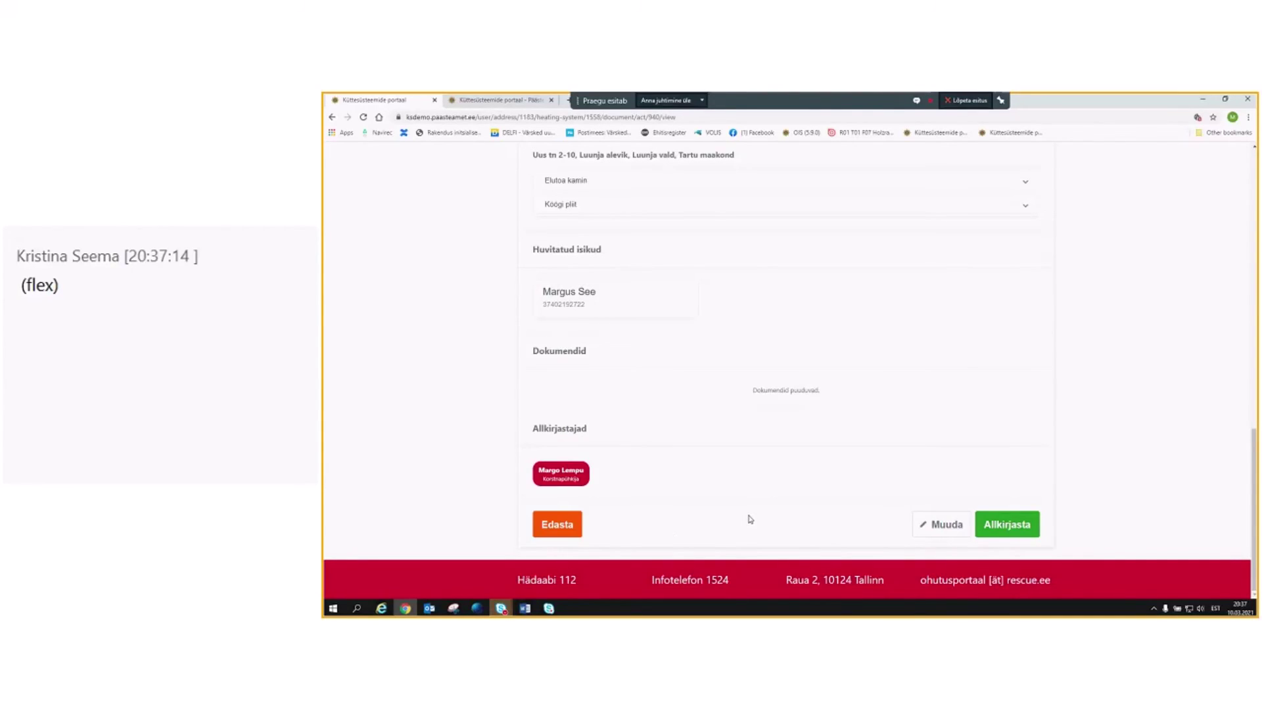
scroll(766, 513, up, 1)
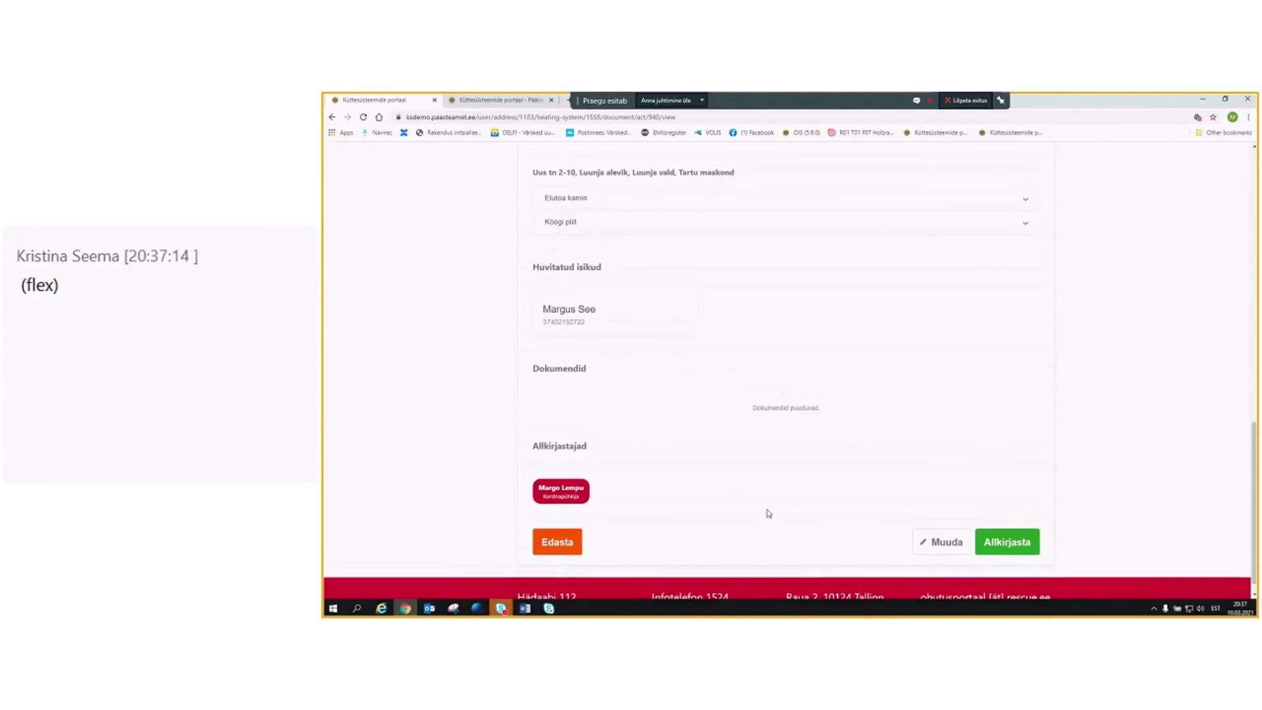
scroll(763, 517, up, 2)
scroll(760, 519, up, 3)
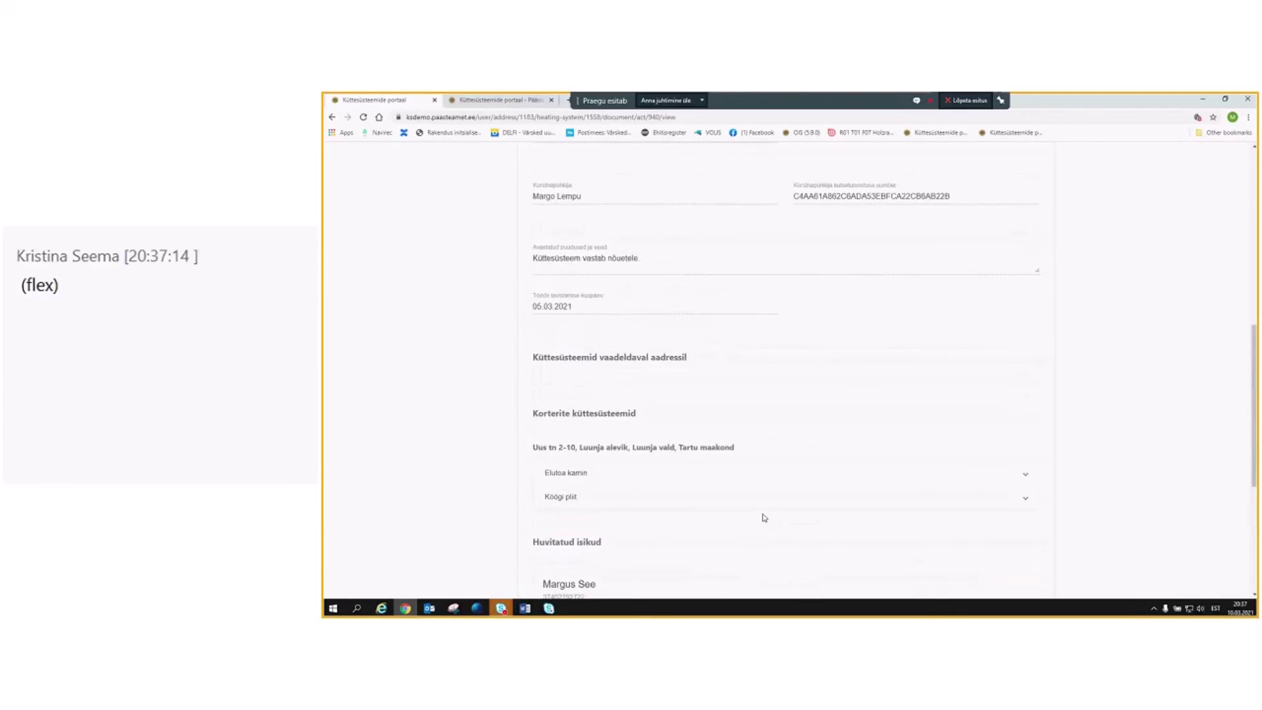
scroll(762, 519, up, 3)
scroll(768, 518, up, 5)
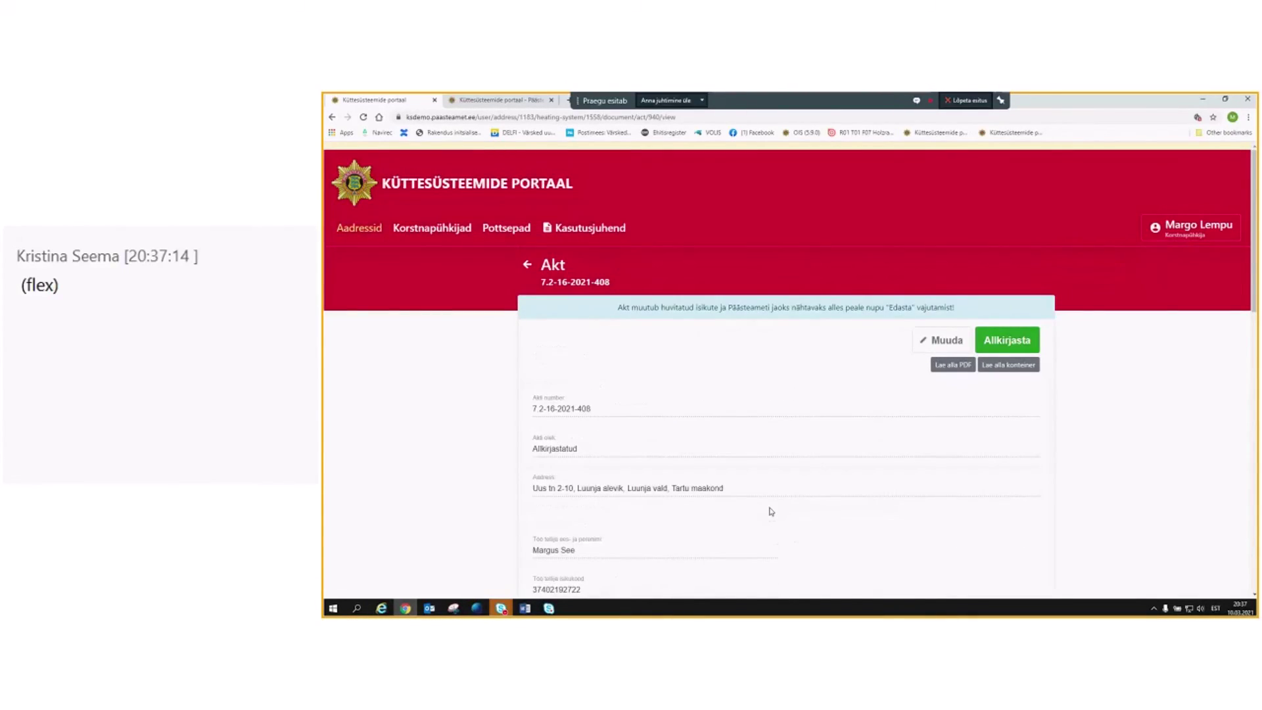
scroll(772, 511, down, 2)
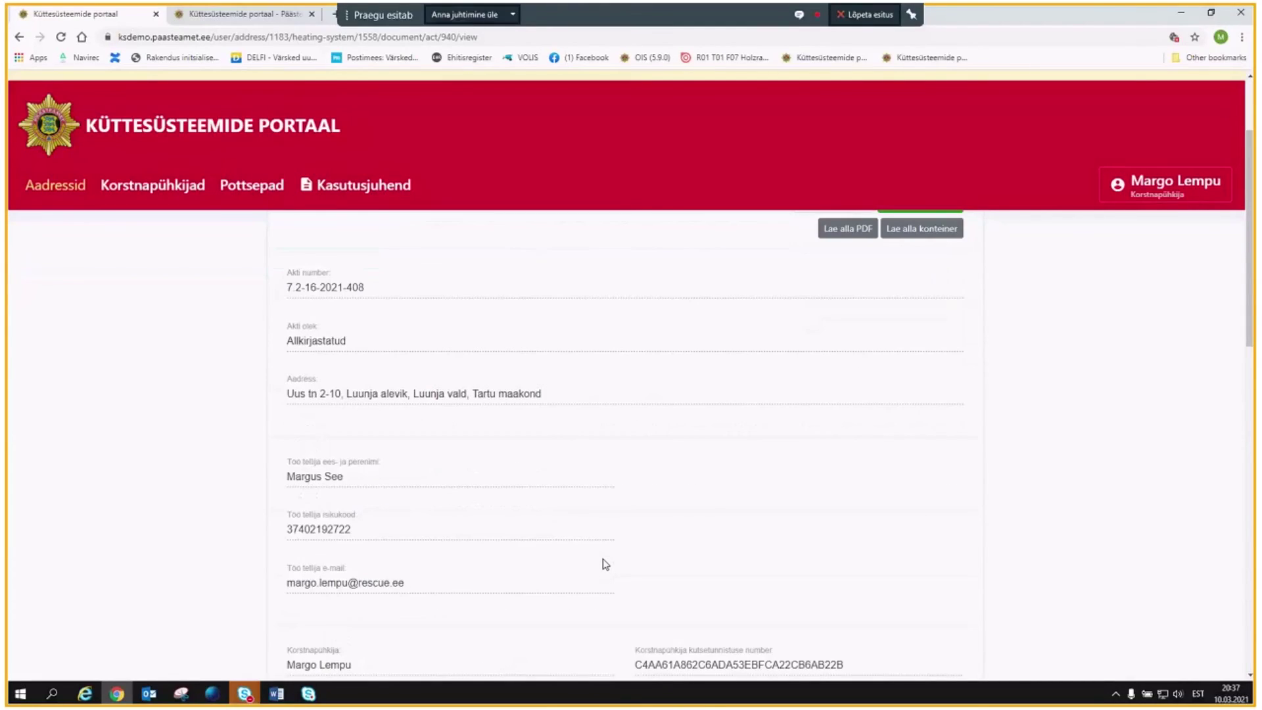
scroll(605, 564, down, 10)
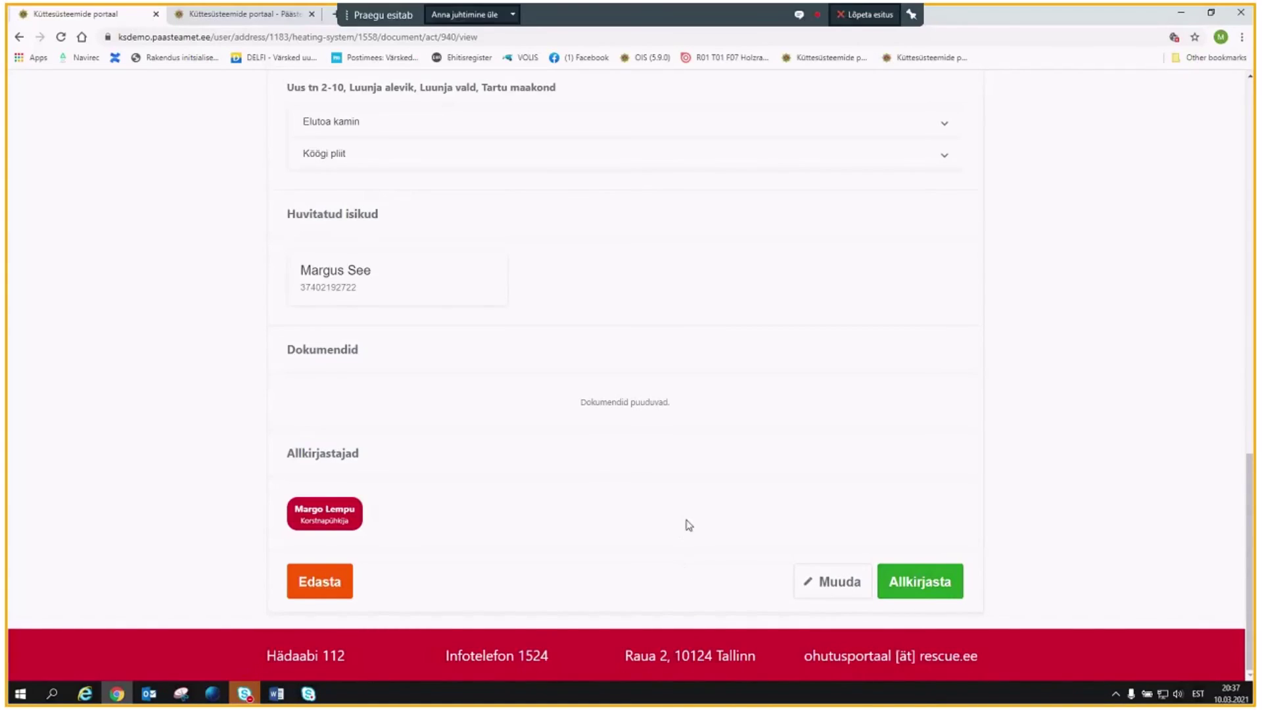
scroll(681, 520, up, 3)
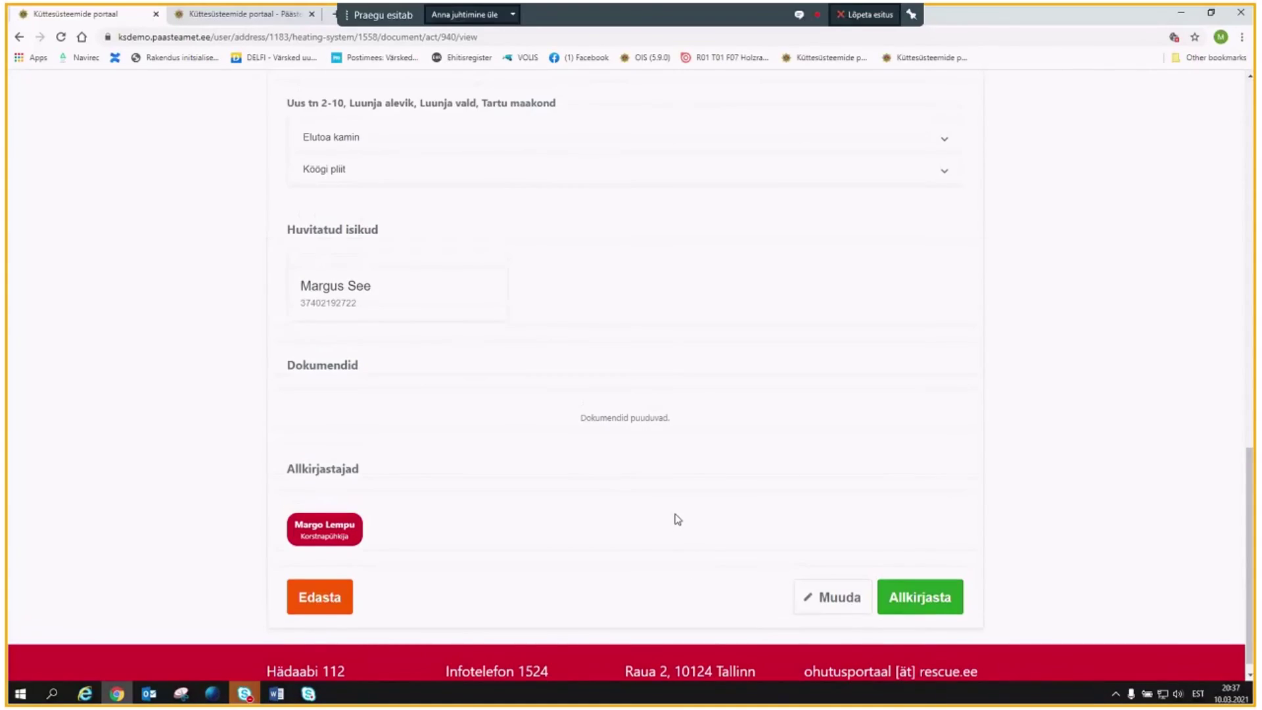
scroll(673, 516, down, 3)
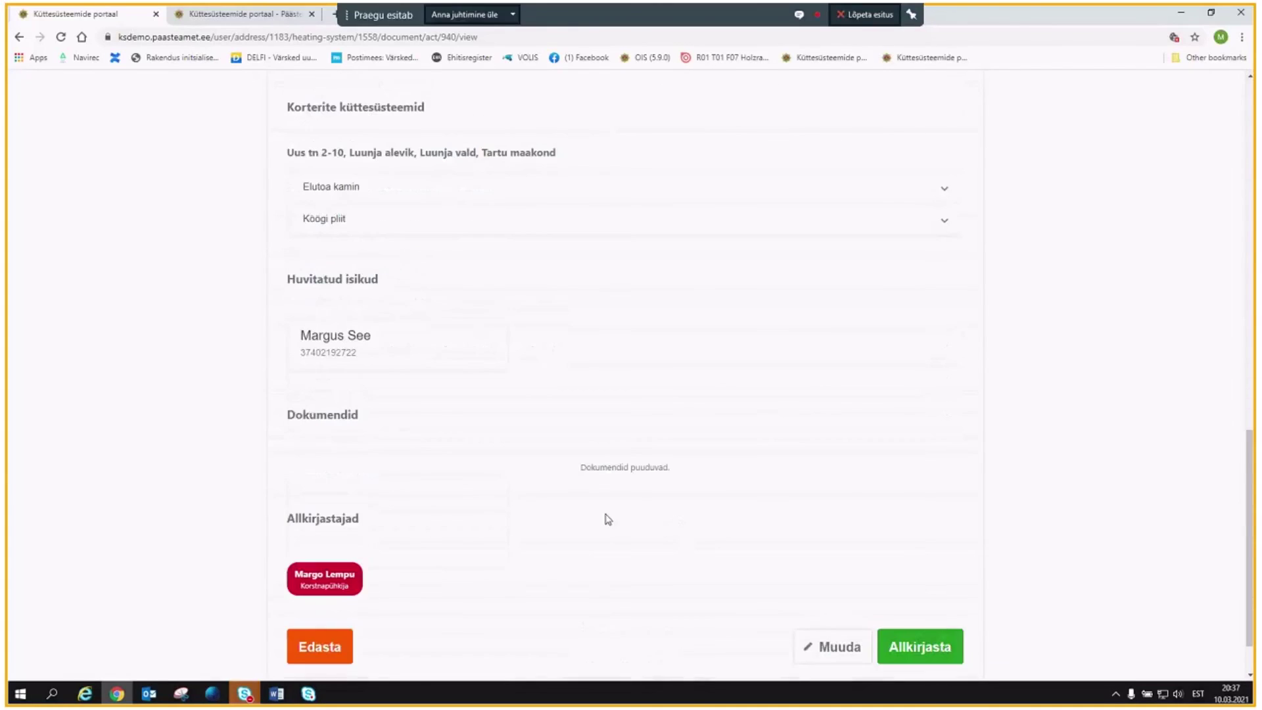
scroll(541, 521, down, 2)
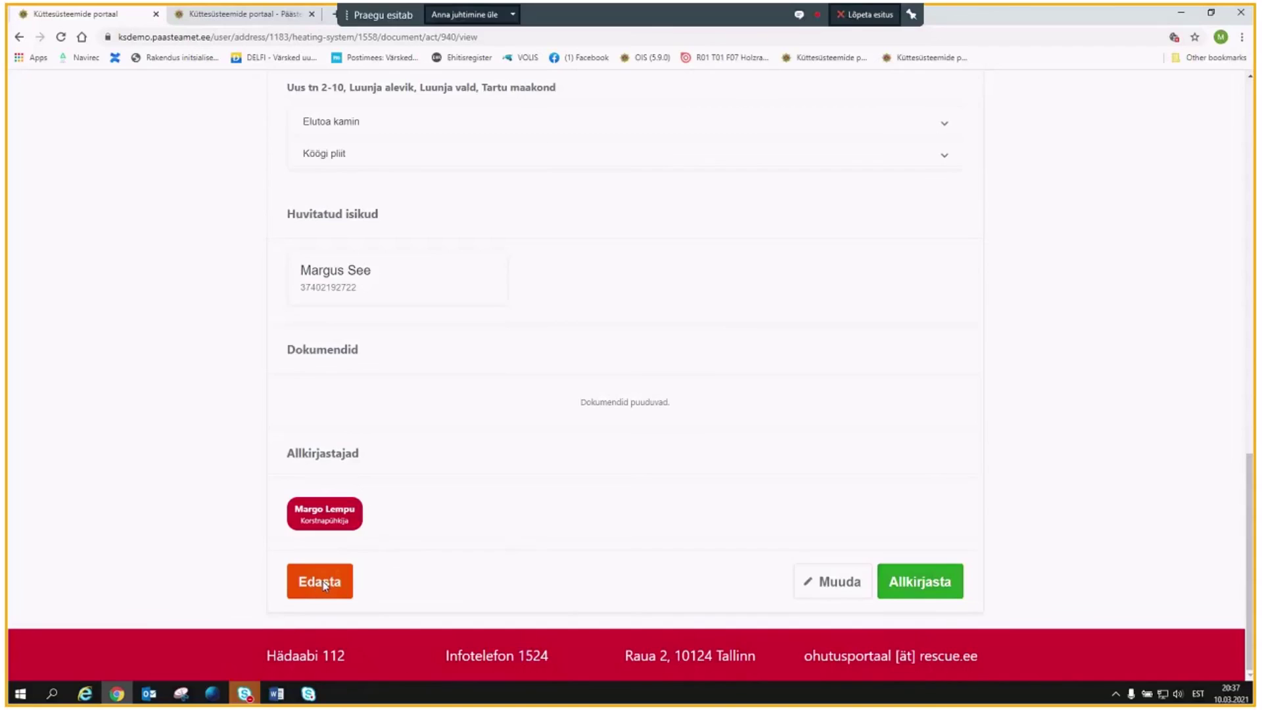
click(323, 585)
click(858, 210)
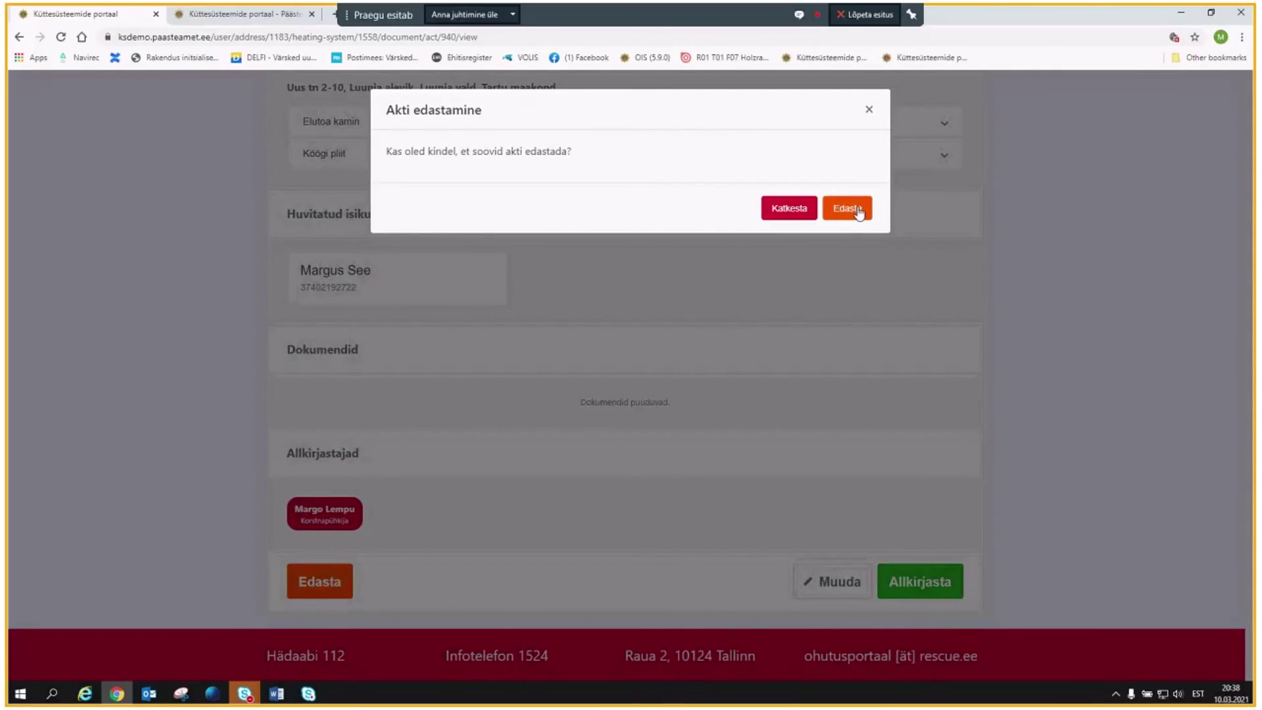